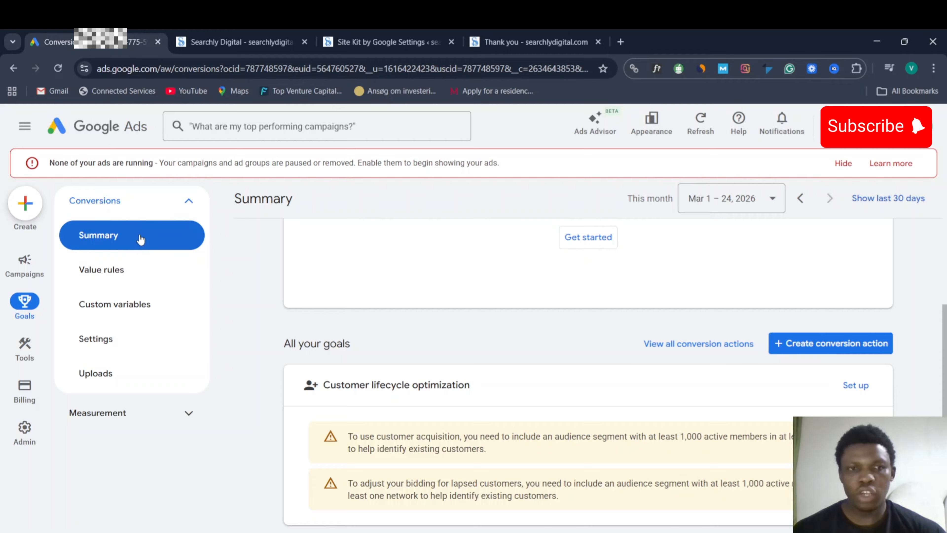
- Create a new conversion action with website (Google Tag) and phone call conversions both checked
left_click(806, 342)
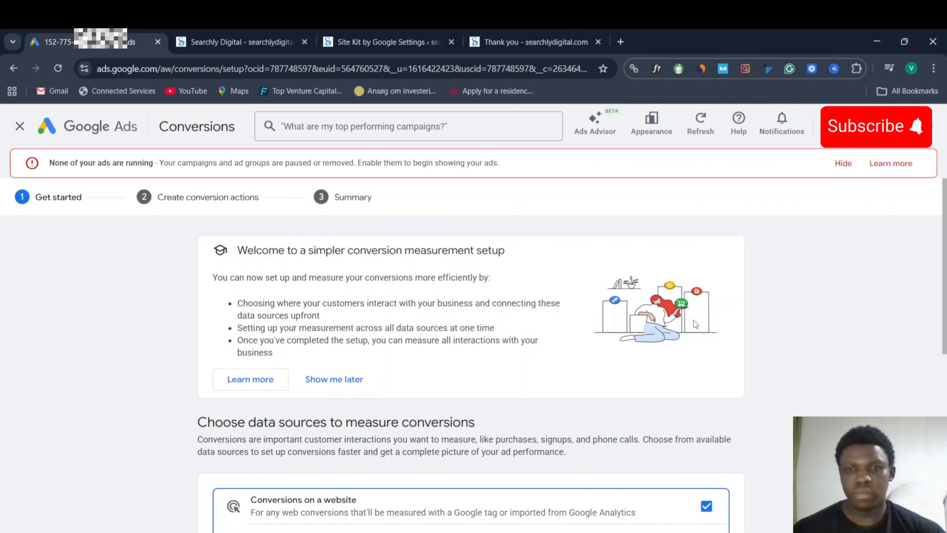
scroll(764, 340, "down", 5)
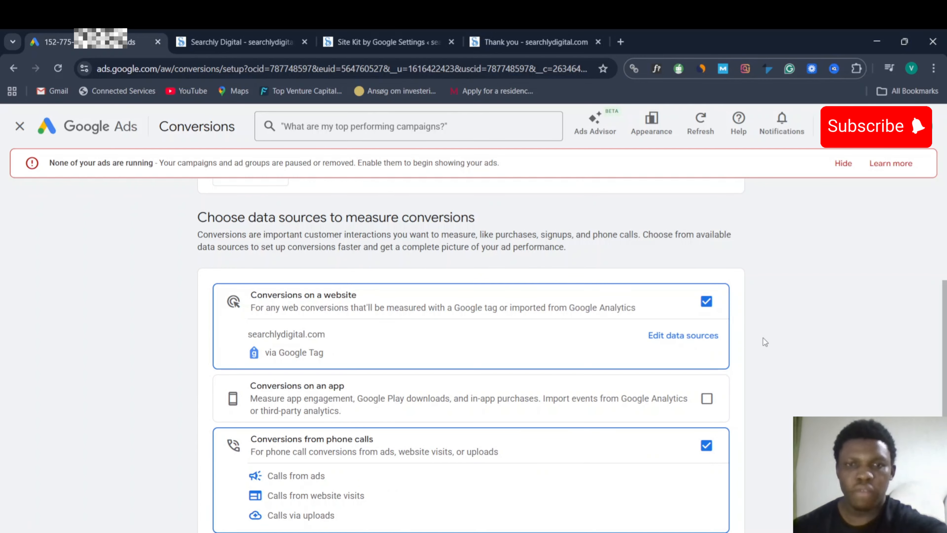
scroll(762, 338, "down", 3)
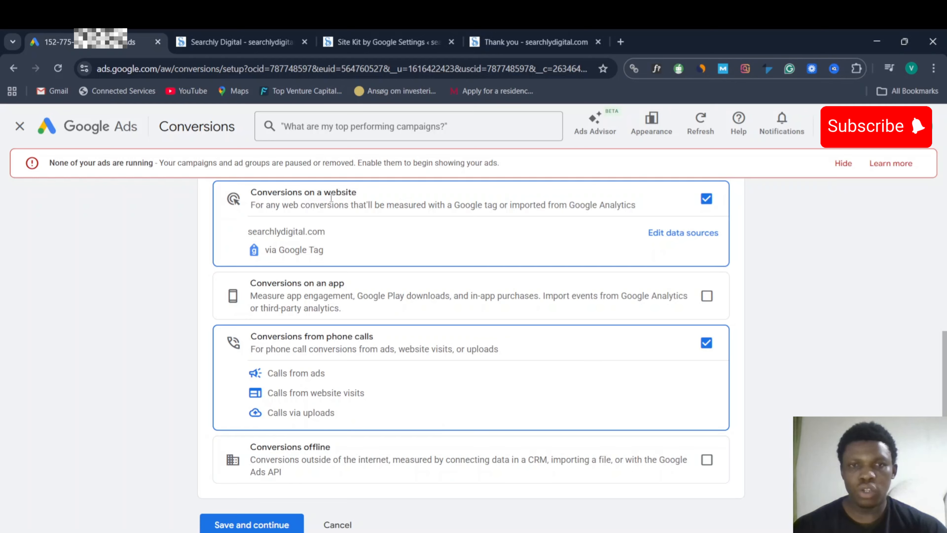
left_click_drag(242, 233, 320, 227)
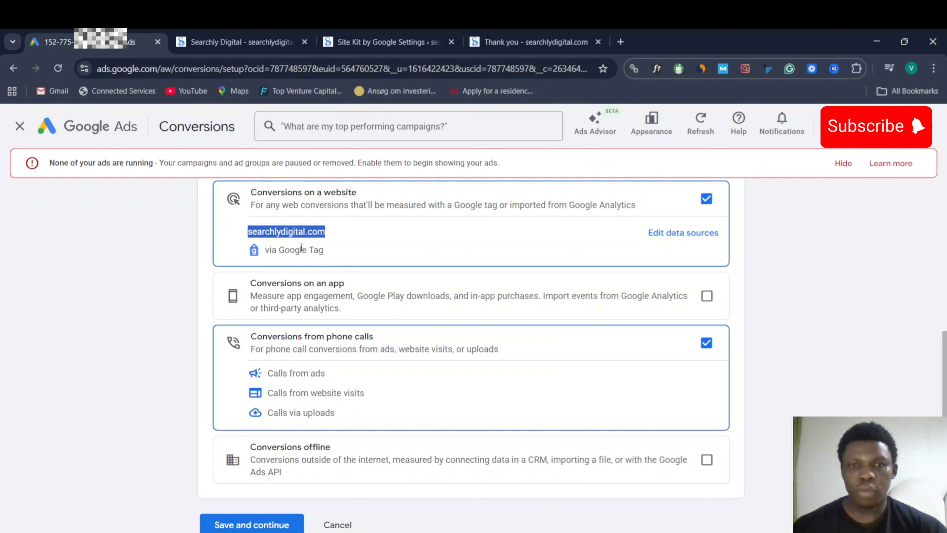
- Edit the web page URL, scan the site for data sources, and start the Google tag setup
left_click(677, 235)
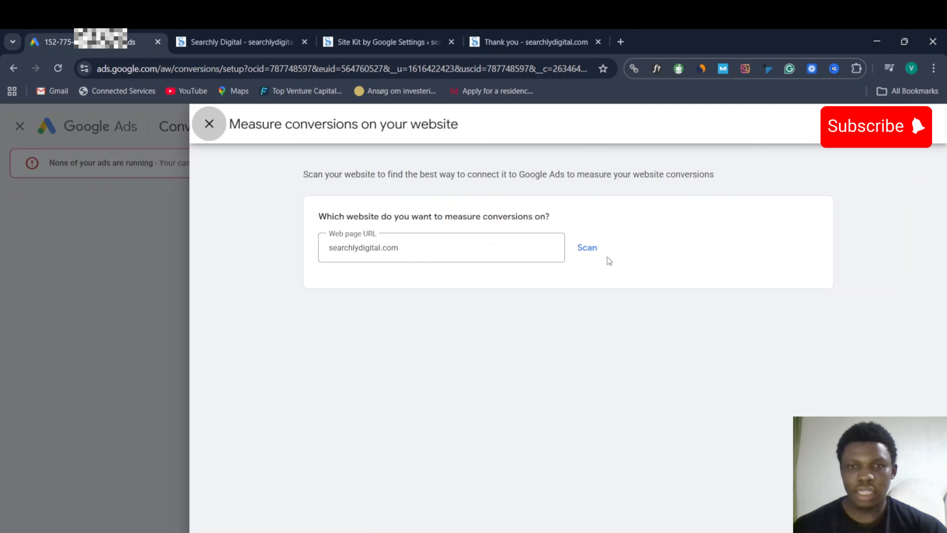
left_click(379, 246)
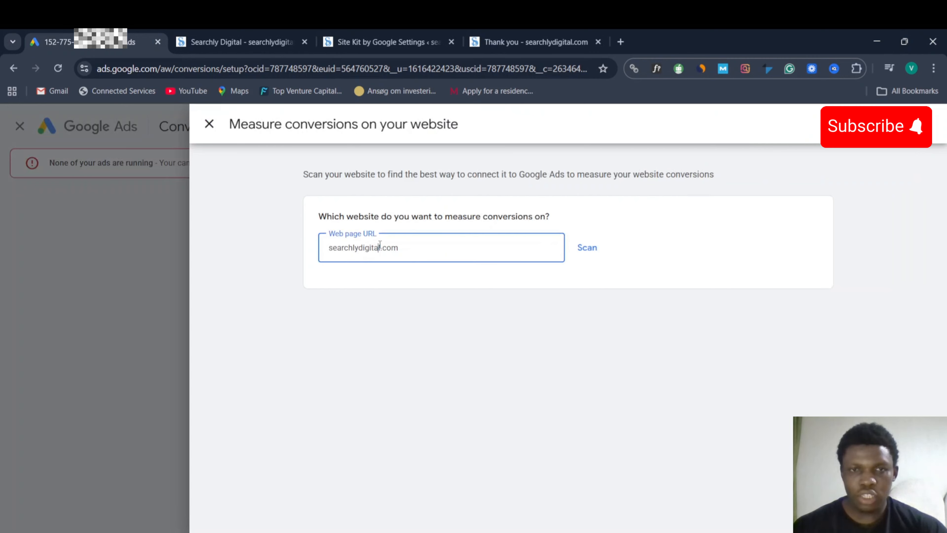
key("BackSpace")
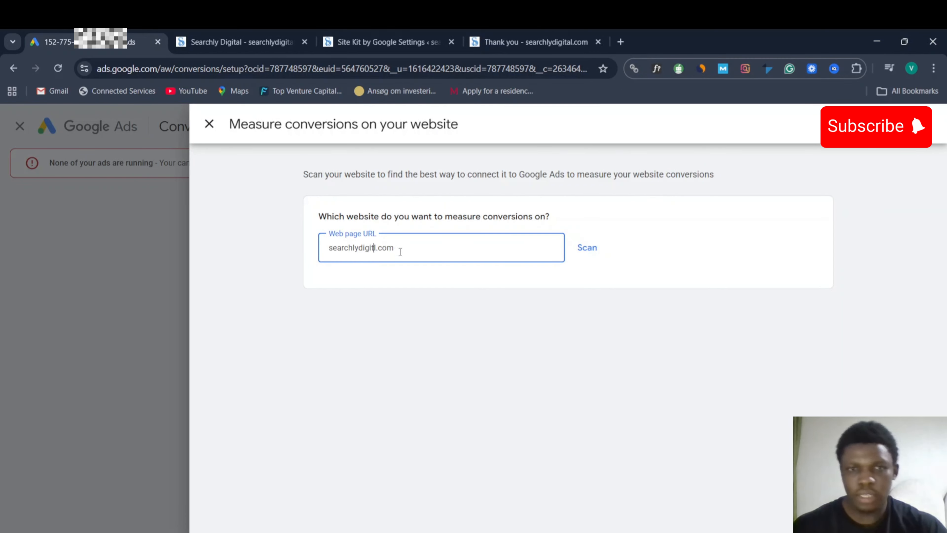
left_click(589, 249)
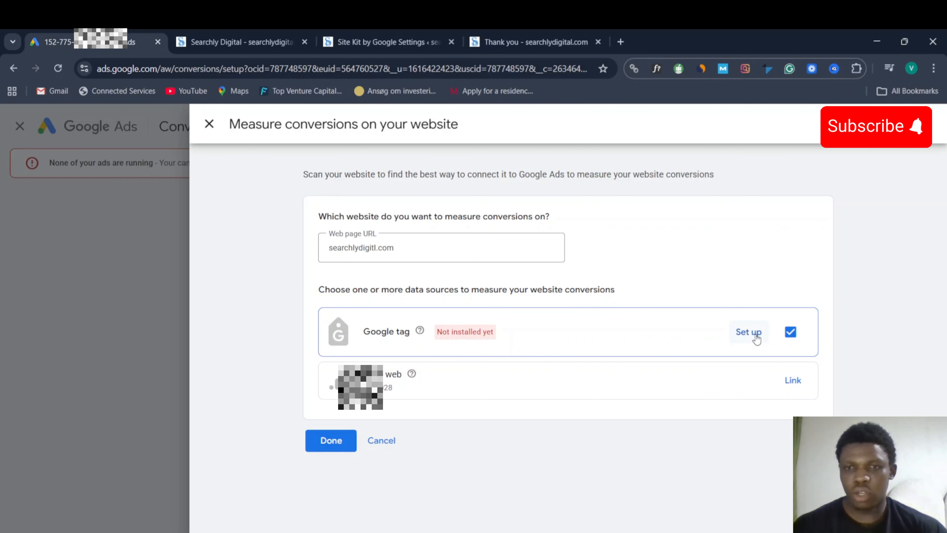
left_click(747, 331)
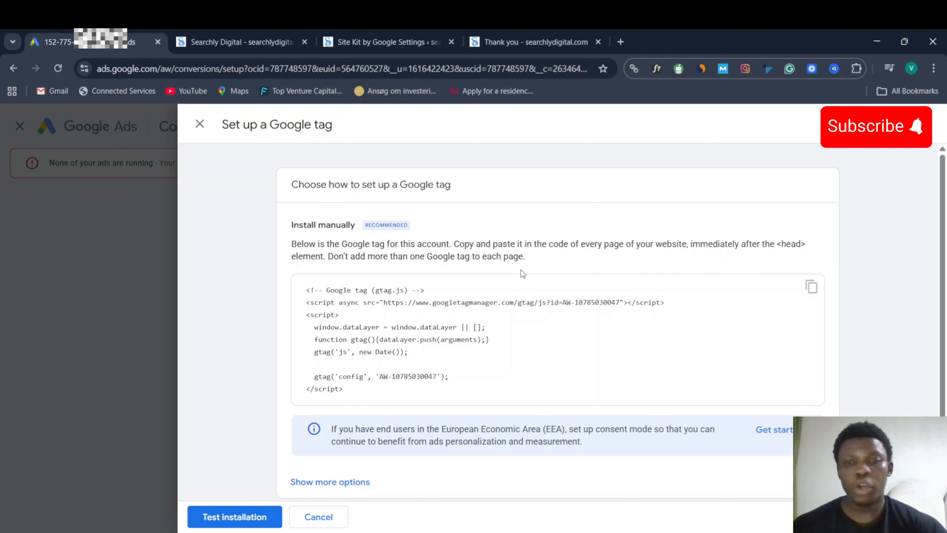
- Choose to install the Google tag with a CMS or website builder
scroll(525, 272, "down", 1)
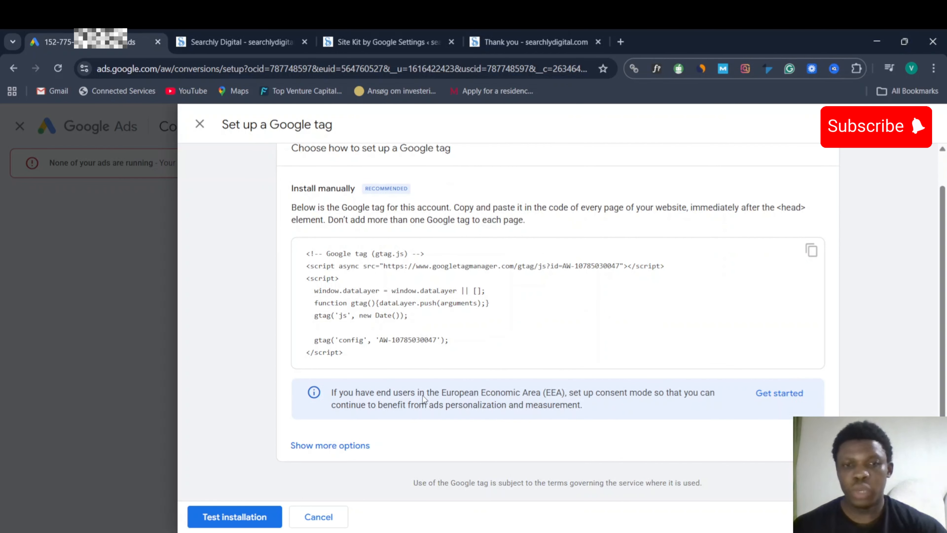
left_click(338, 454)
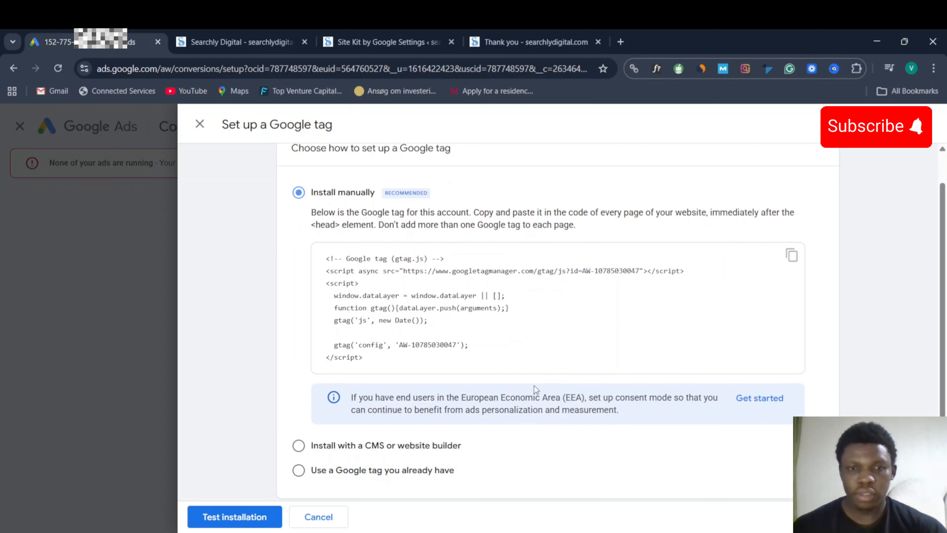
left_click(299, 446)
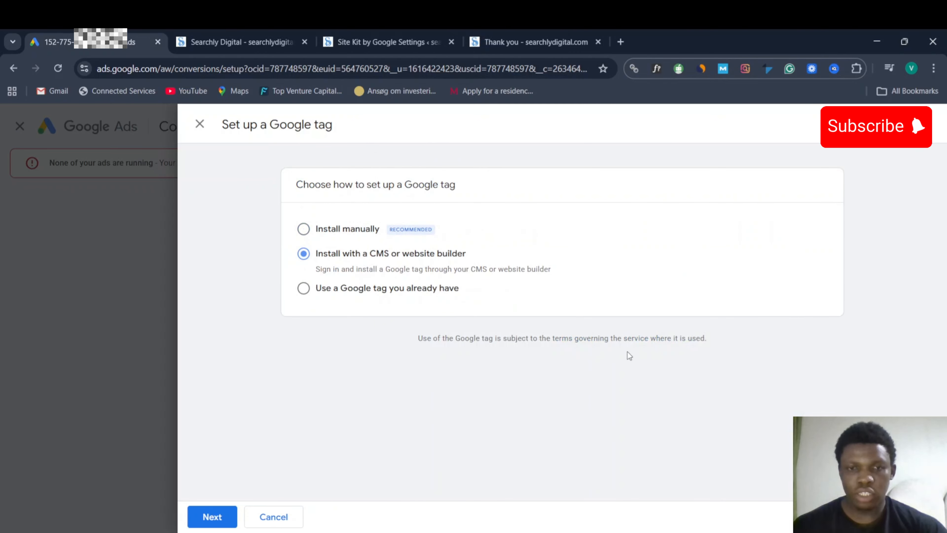
left_click(208, 516)
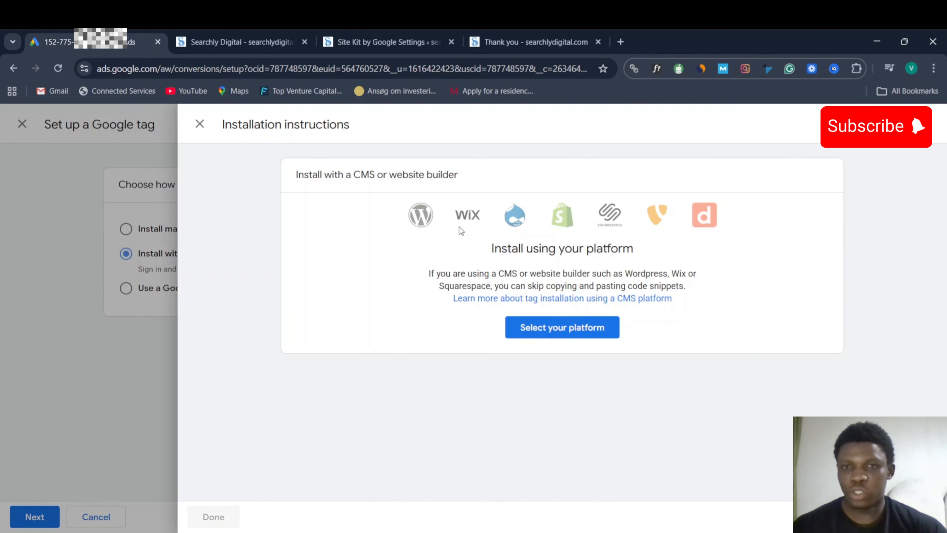
- Select WordPress as the platform and review the Site Kit installation steps
left_click(567, 333)
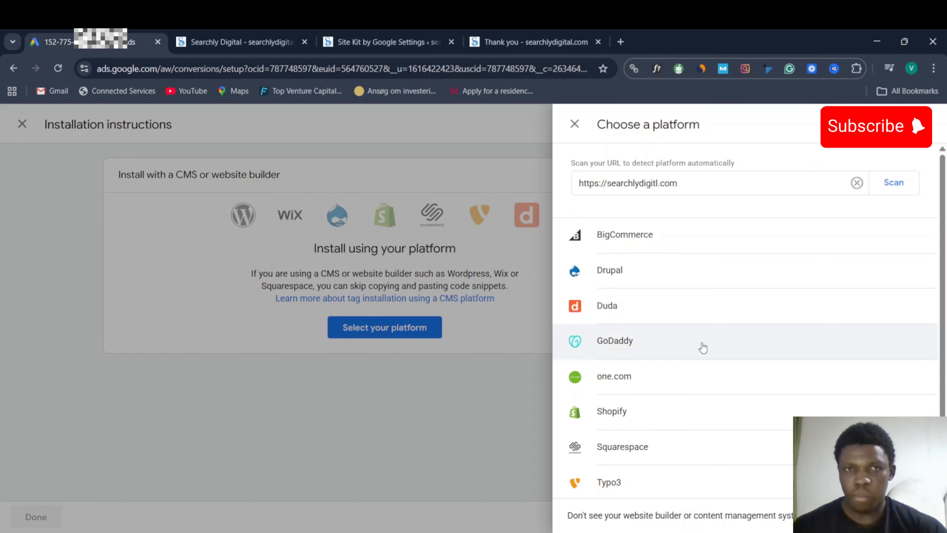
scroll(702, 348, "down", 2)
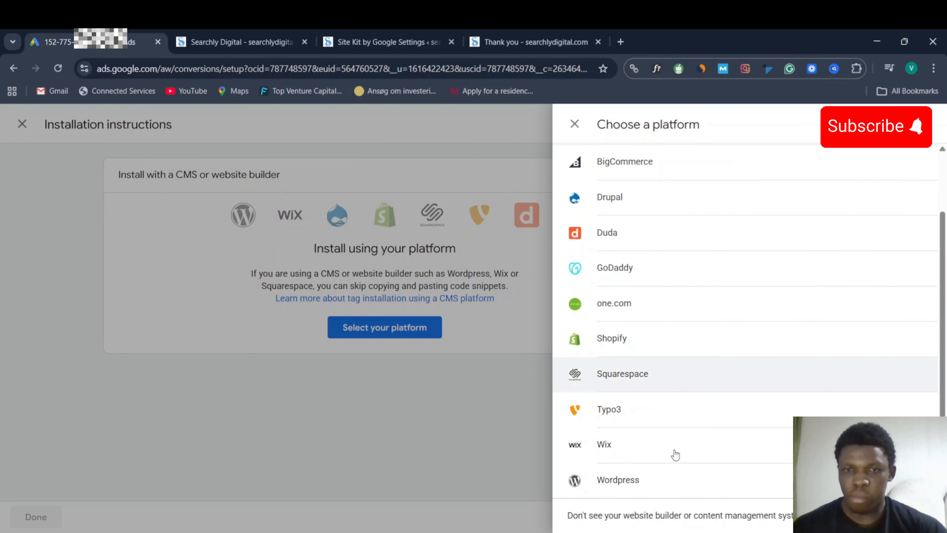
left_click(649, 490)
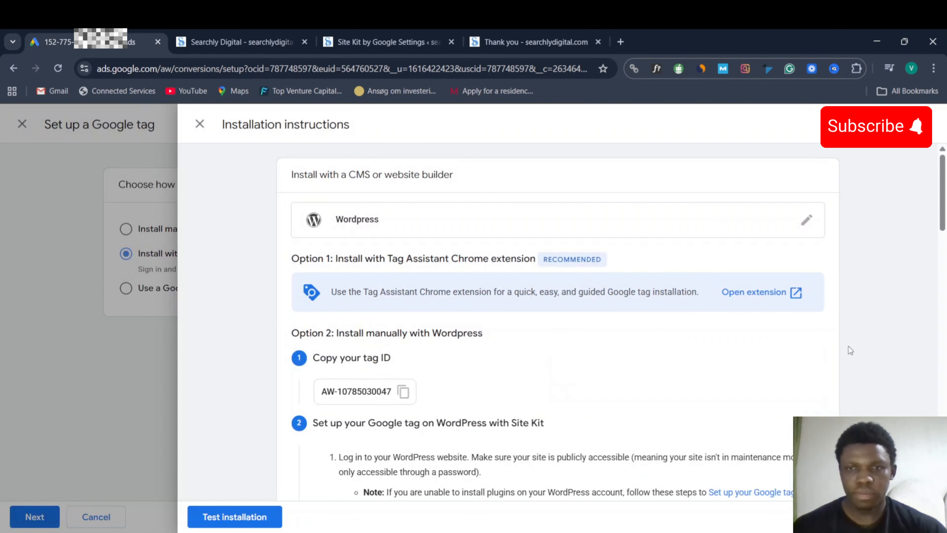
scroll(847, 347, "down", 2)
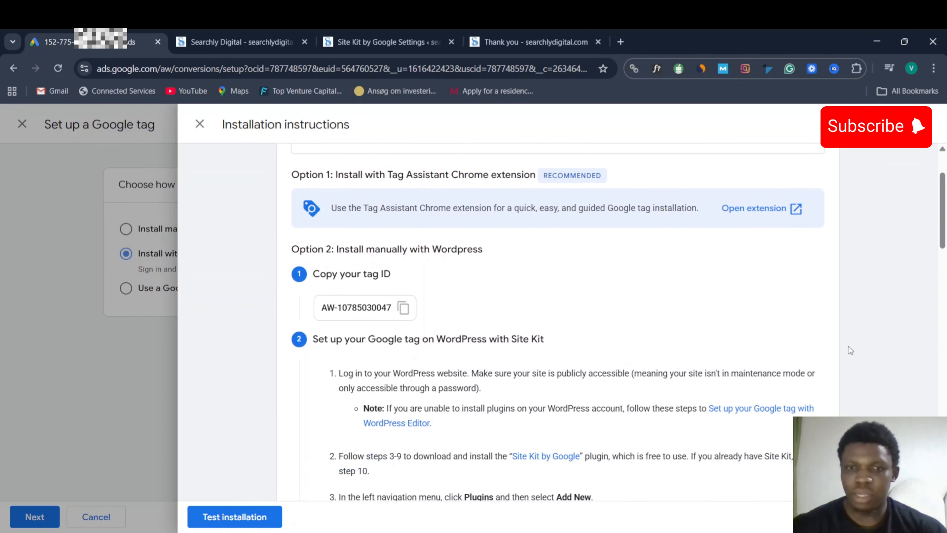
scroll(848, 349, "down", 2)
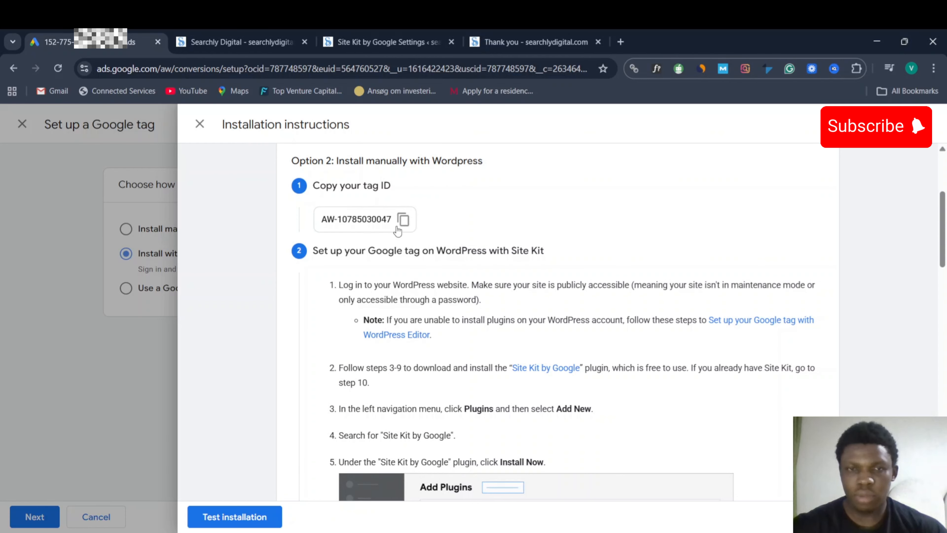
scroll(394, 221, "down", 4)
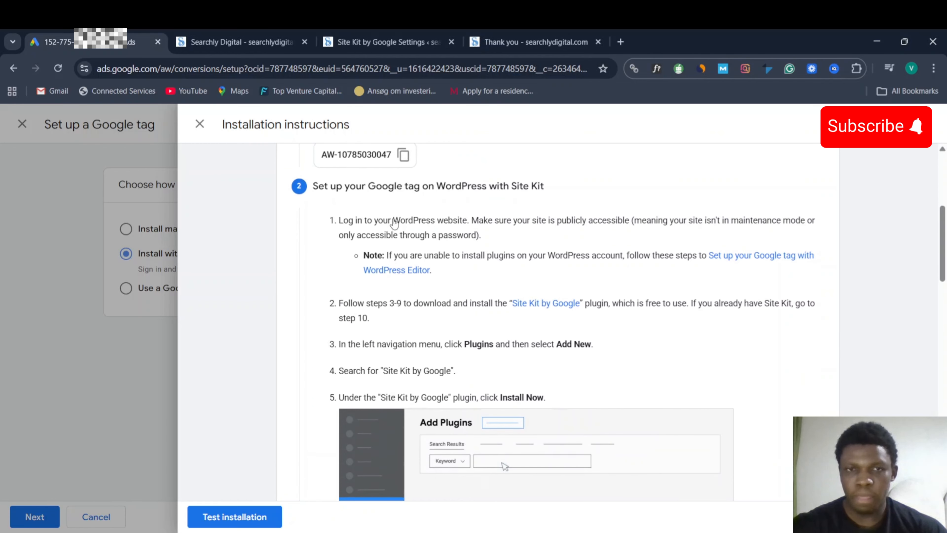
scroll(571, 280, "down", 2)
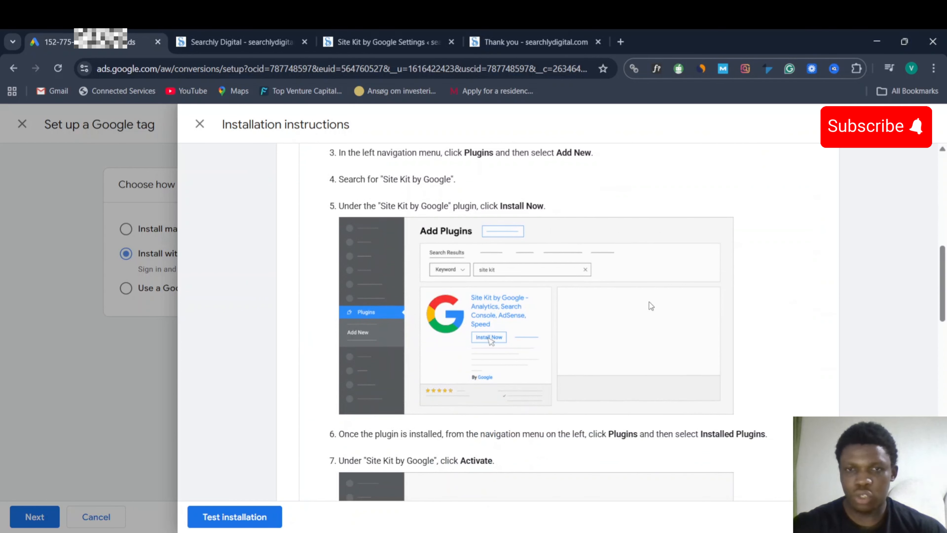
scroll(612, 273, "down", 1)
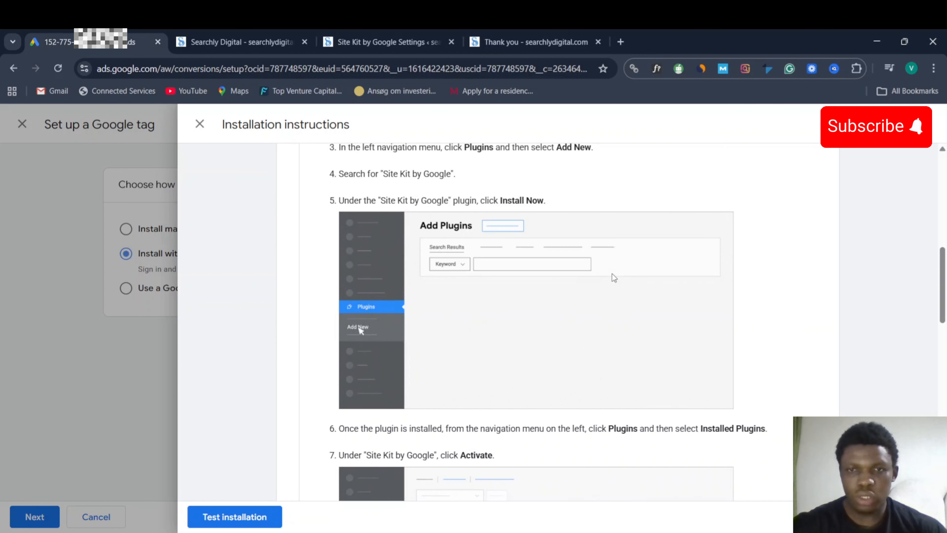
scroll(777, 271, "down", 5)
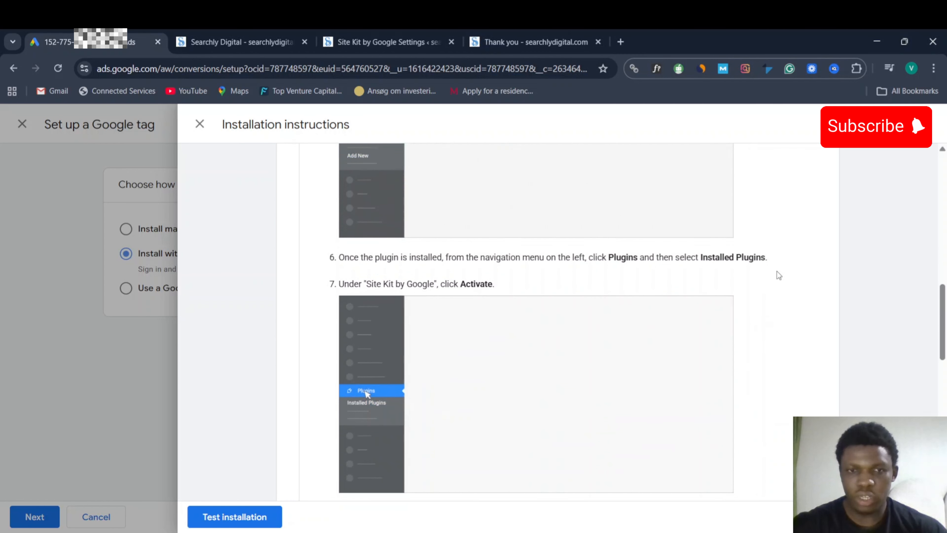
scroll(777, 271, "down", 7)
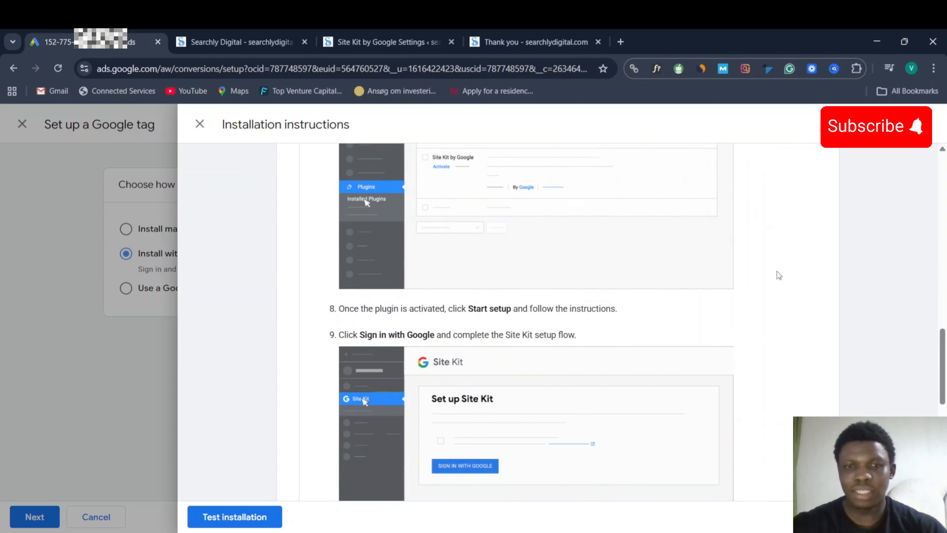
scroll(776, 271, "down", 9)
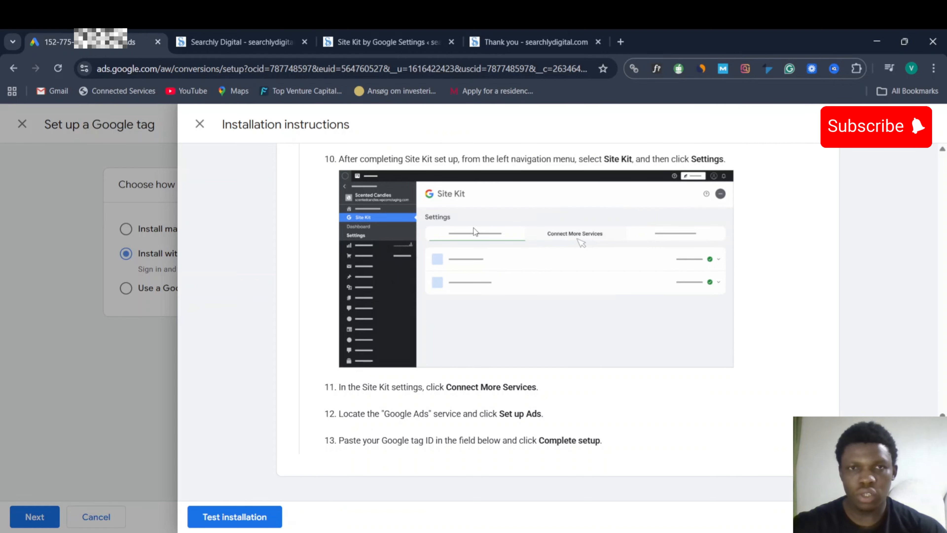
- Search WordPress plugins for 'site kit' and confirm Site Kit by Google is already active
left_click(376, 43)
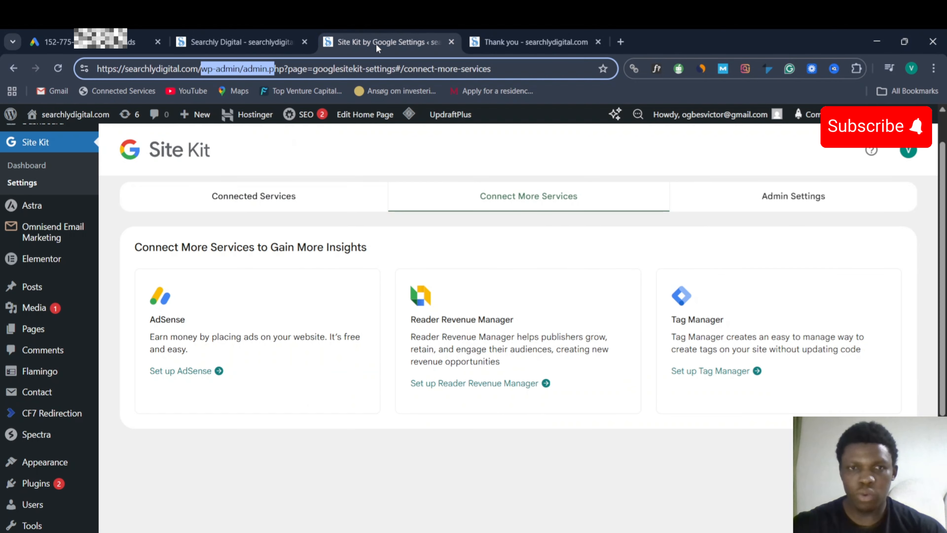
mouse_move(29, 391)
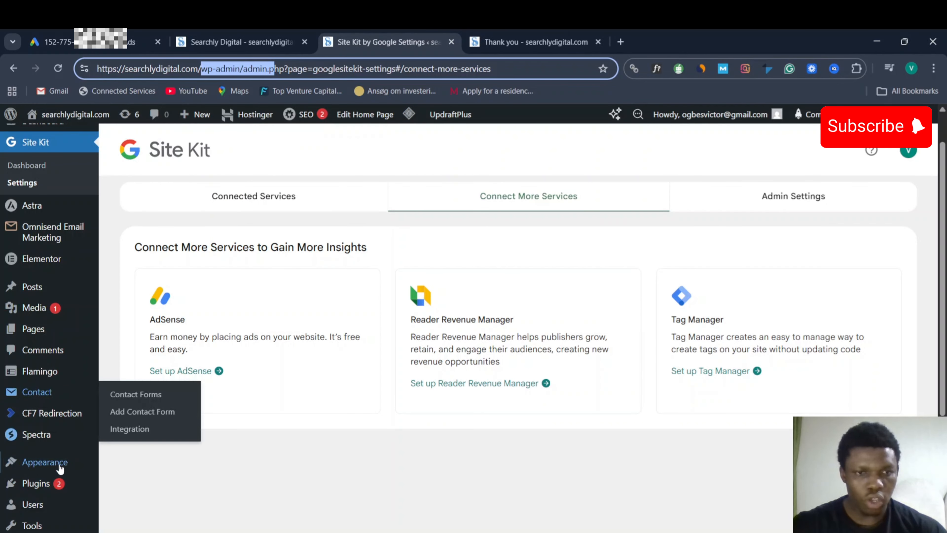
left_click(42, 485)
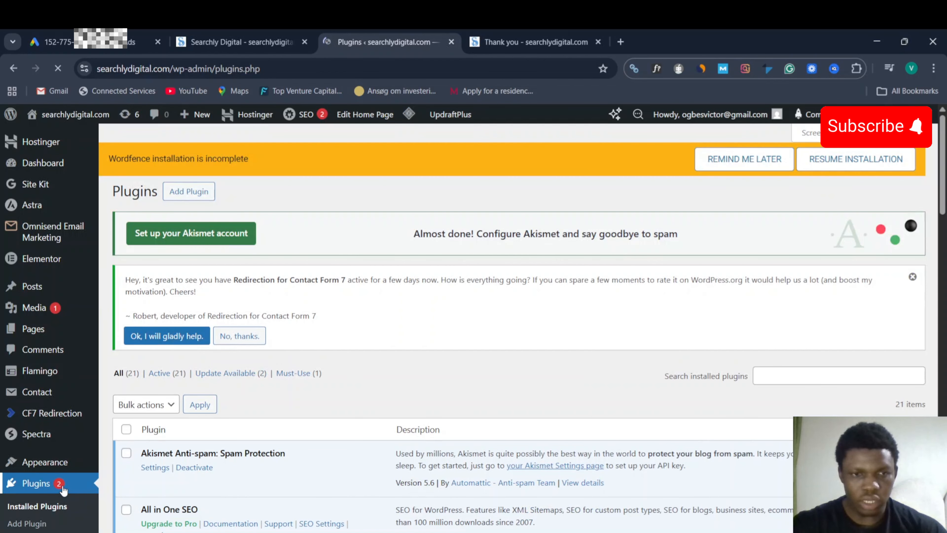
scroll(63, 490, "down", 1)
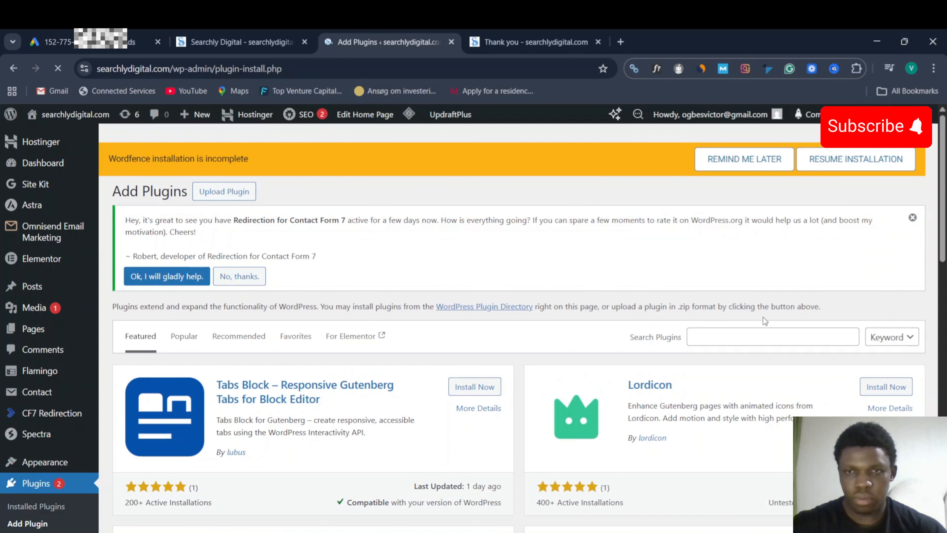
left_click(759, 334)
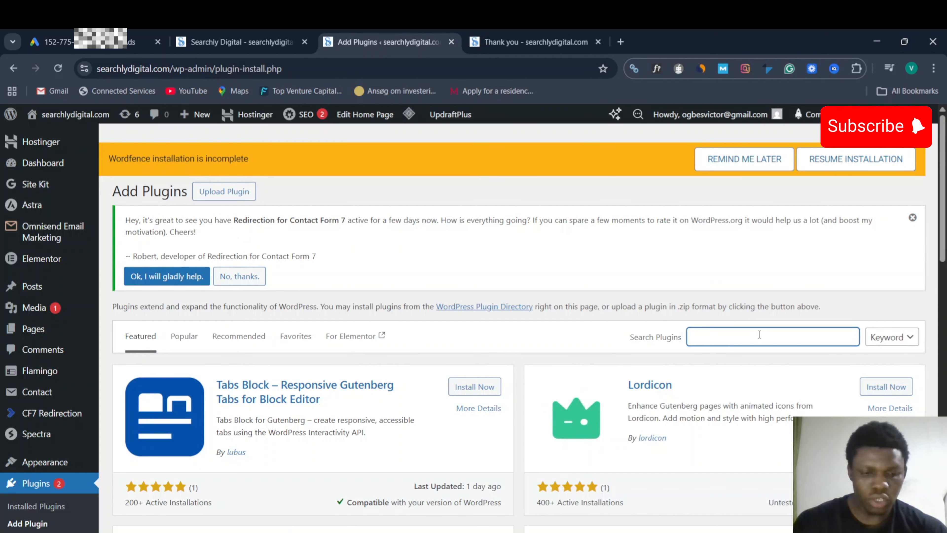
type("site kit")
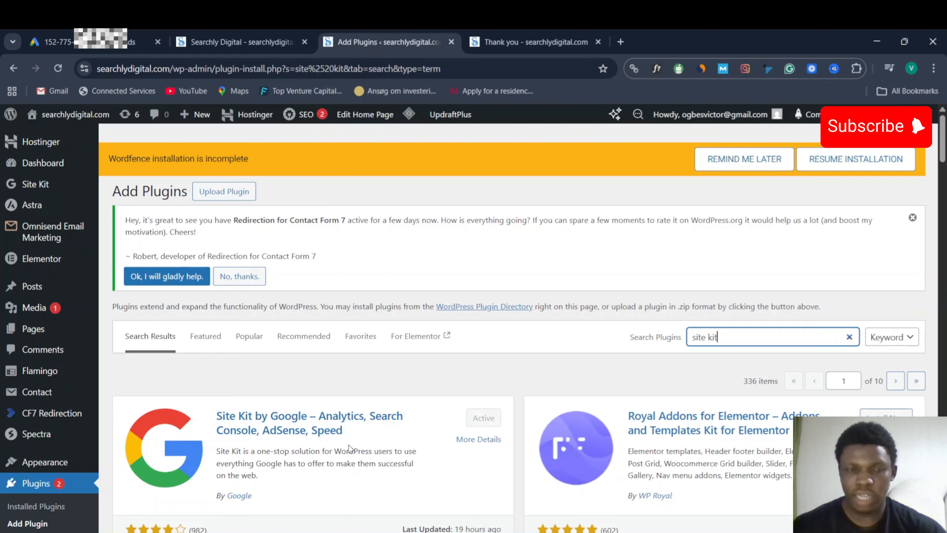
mouse_move(42, 186)
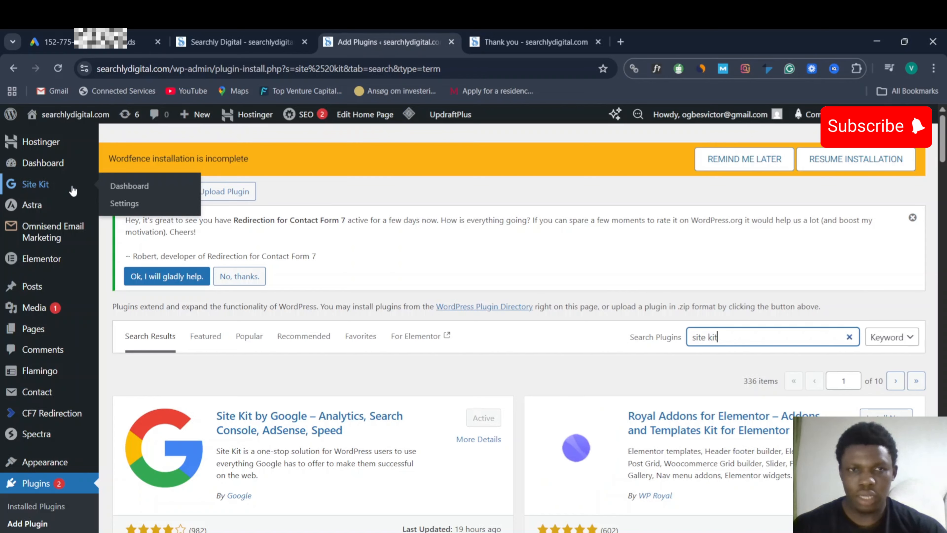
- Review Site Kit's connected services (Search Console, Ads, Analytics), then return to the Google Ads tab
left_click(123, 205)
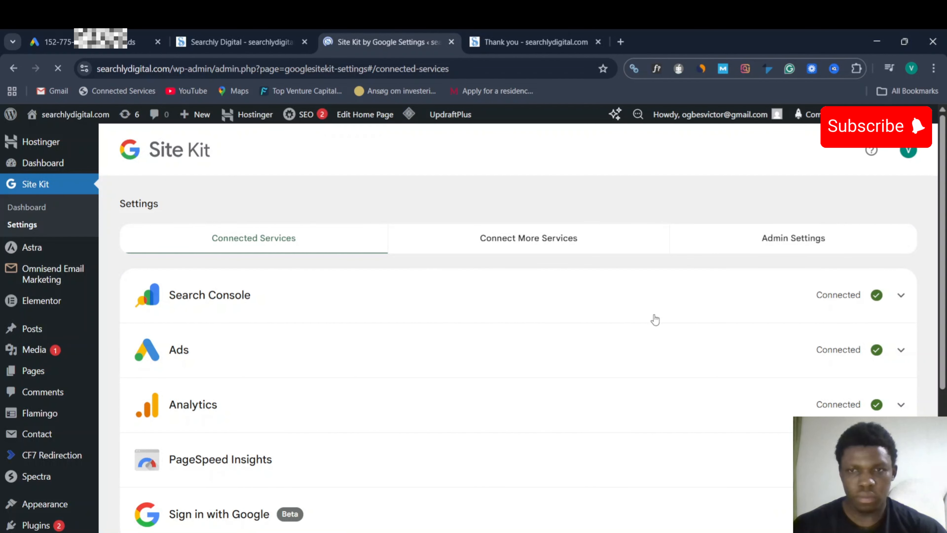
scroll(654, 320, "down", 2)
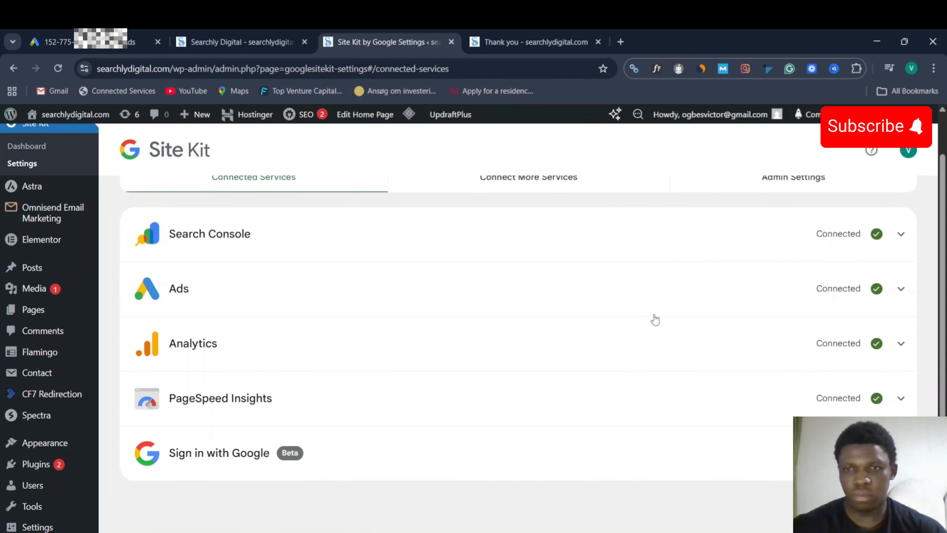
scroll(584, 308, "up", 1)
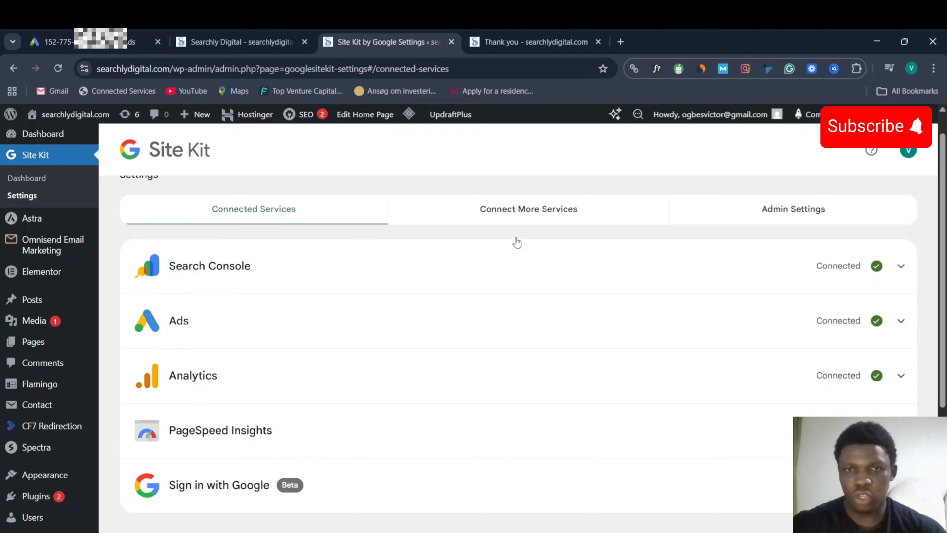
left_click(514, 210)
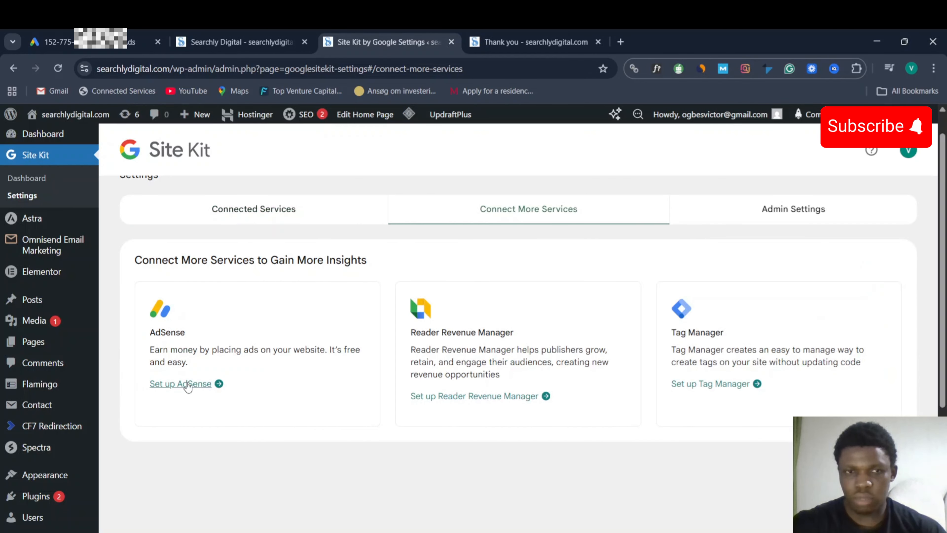
left_click(229, 222)
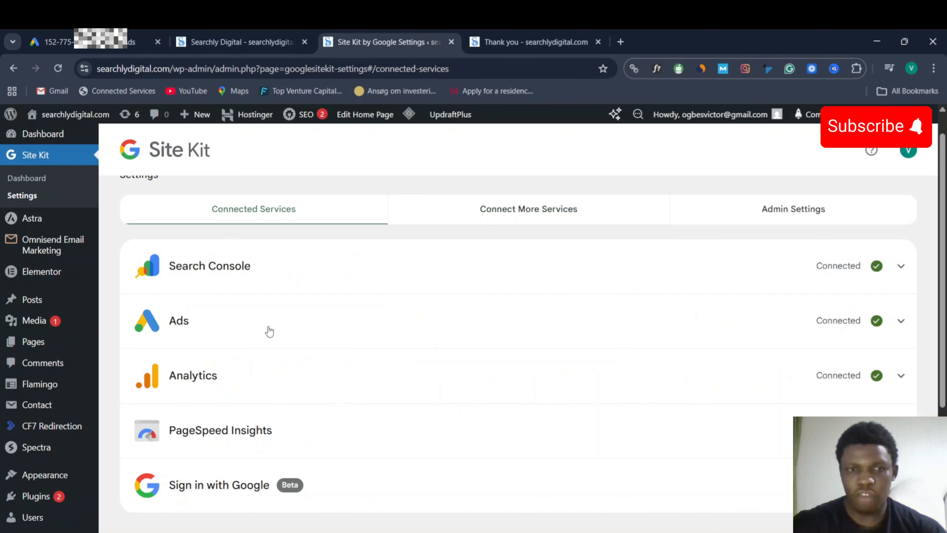
scroll(269, 331, "down", 1)
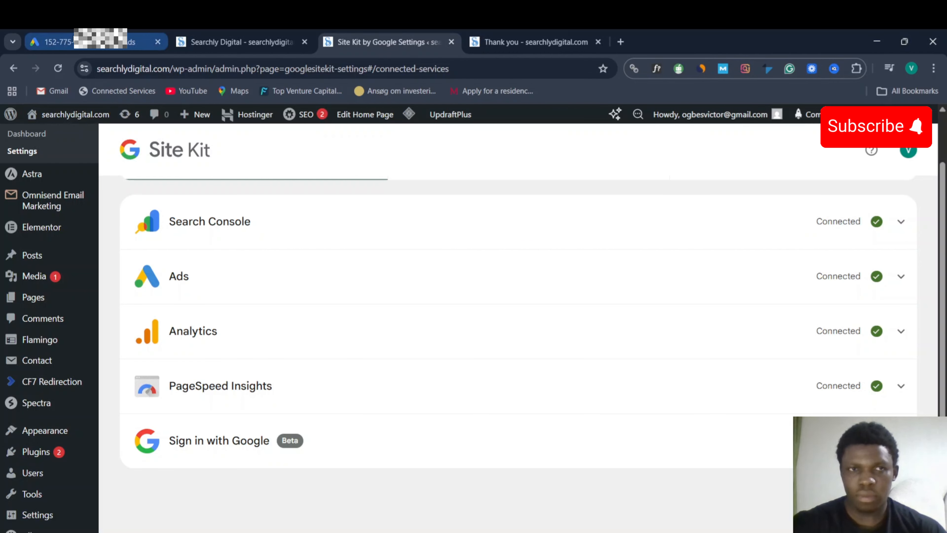
left_click(60, 42)
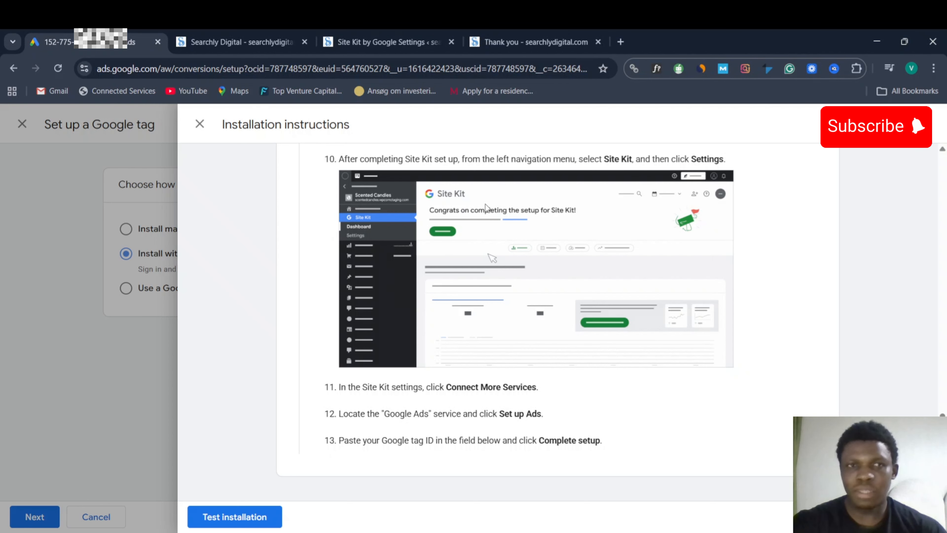
- Close the tag instructions and setup dialog, keeping searchlydigital.com via Google Tag as a data source
scroll(531, 297, "up", 4)
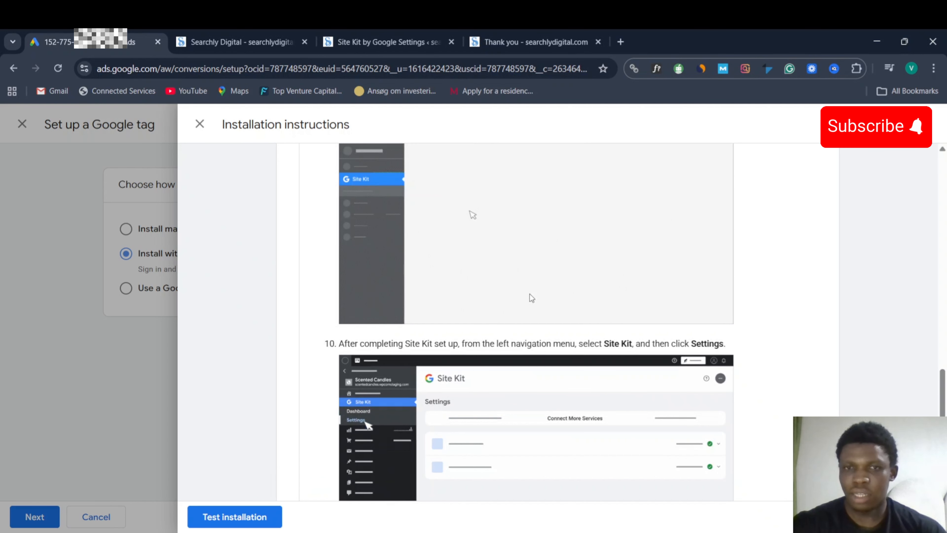
scroll(531, 297, "up", 8)
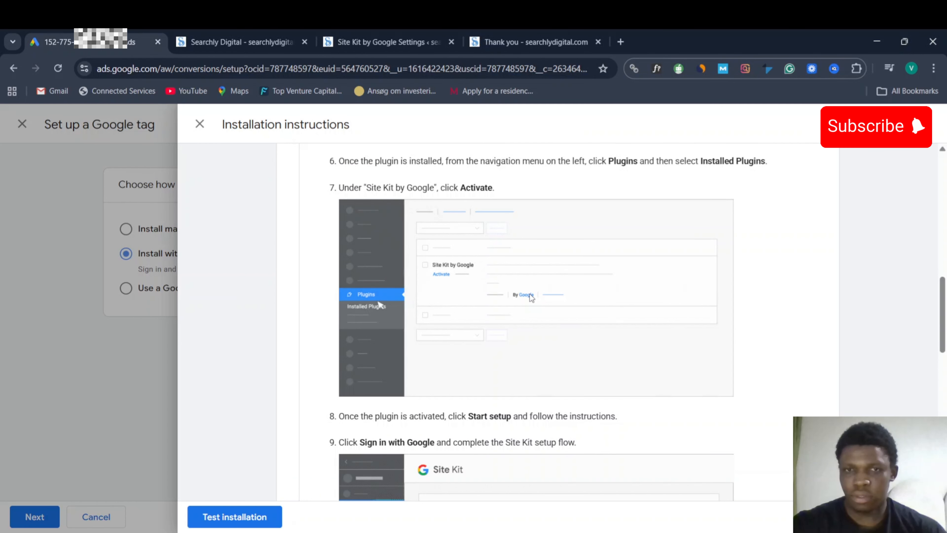
scroll(529, 294, "down", 4)
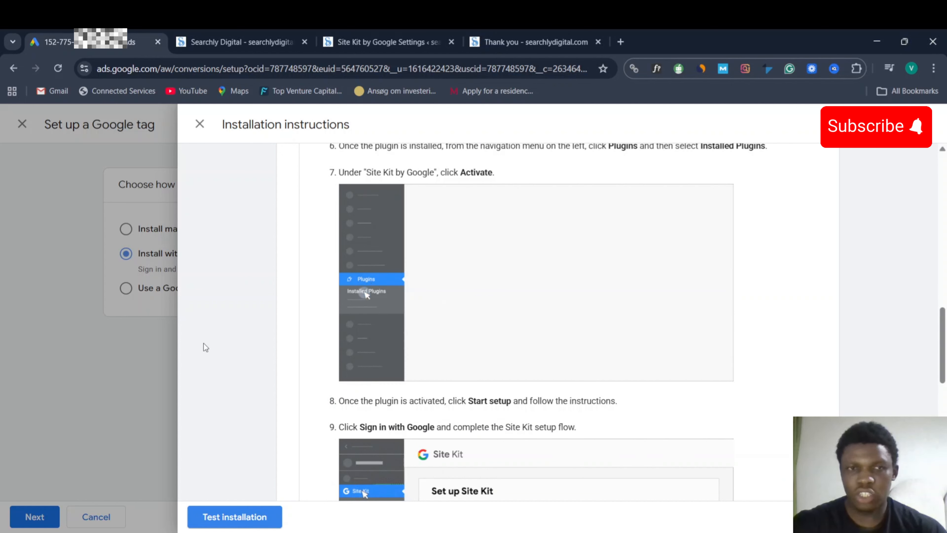
left_click(200, 122)
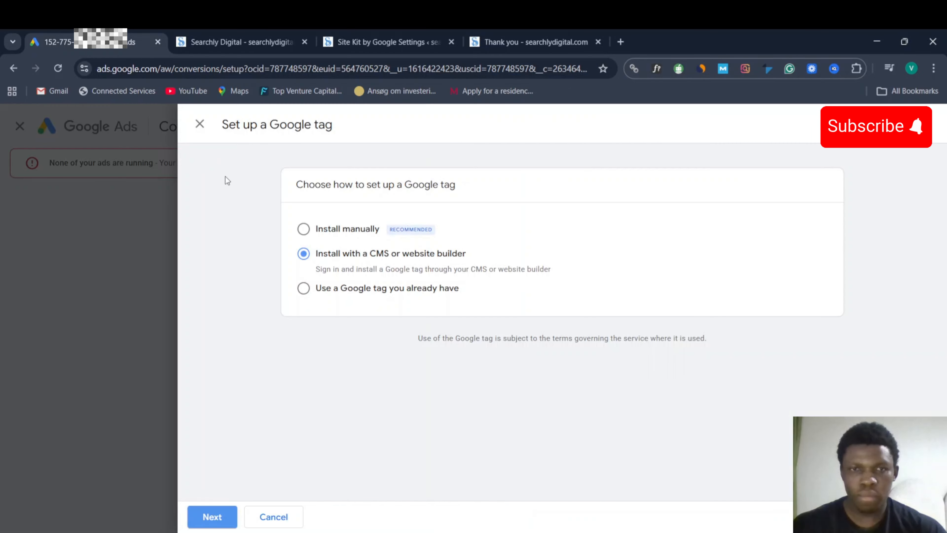
left_click(200, 124)
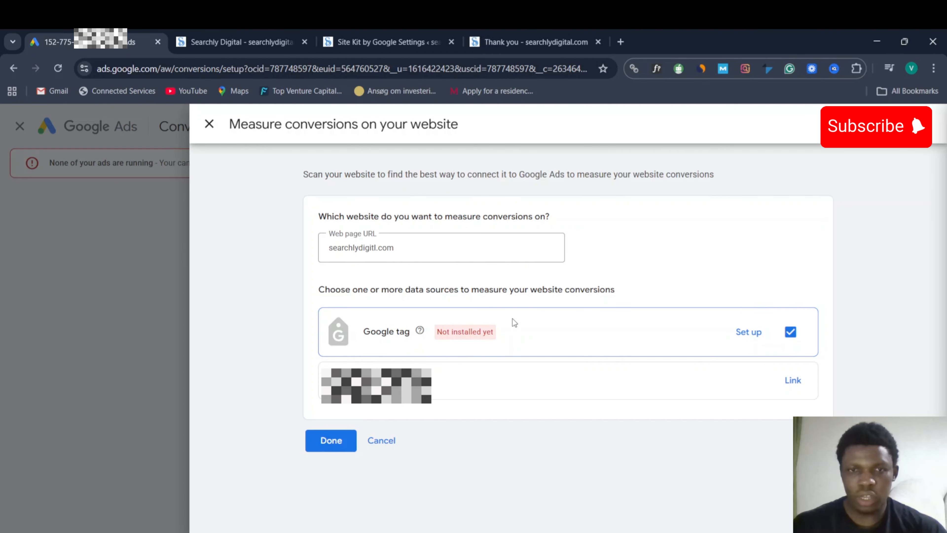
left_click(330, 441)
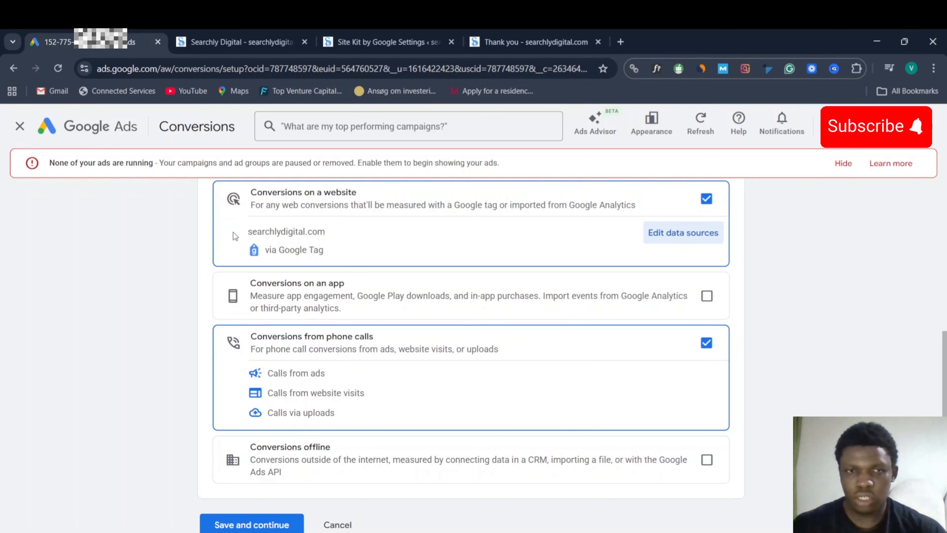
left_click_drag(246, 232, 323, 231)
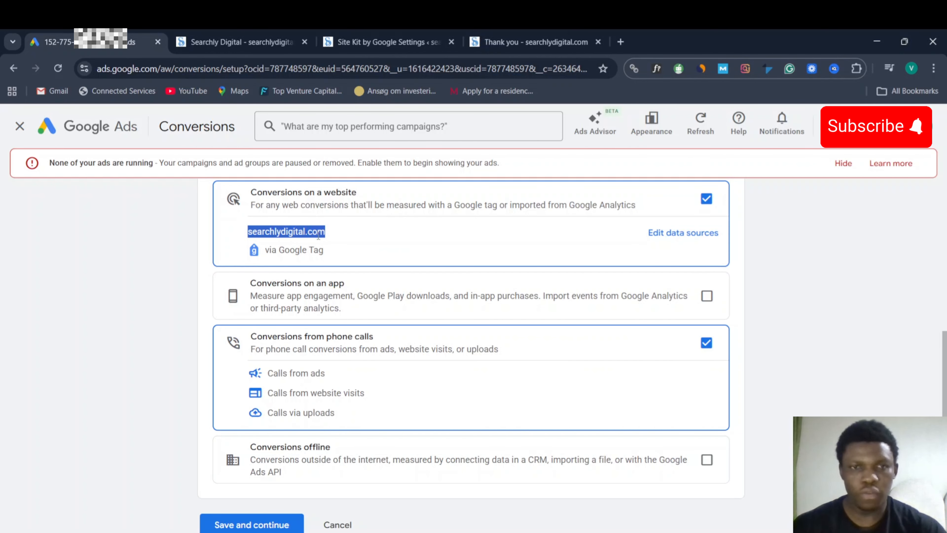
- Save the data sources to reach conversion grouping, then switch to the thank-you page tab
scroll(280, 345, "down", 2)
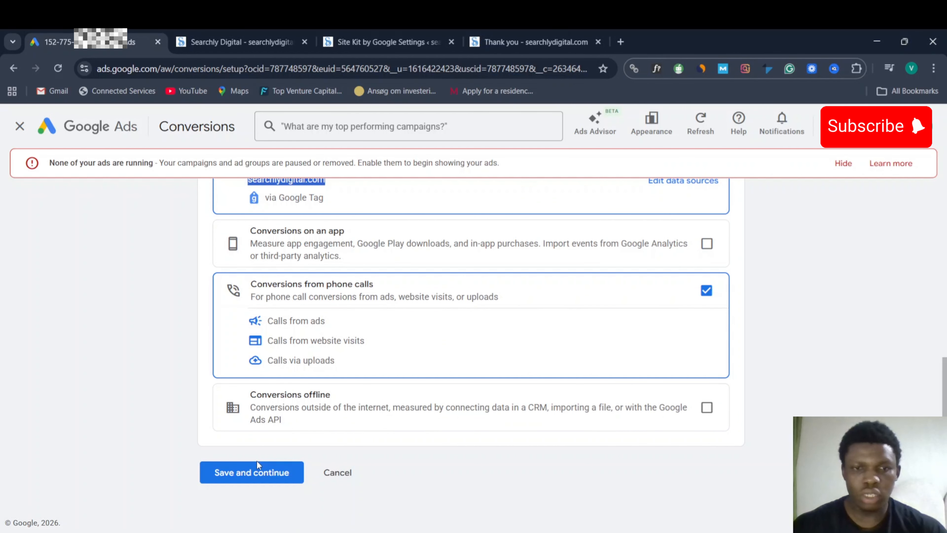
left_click(260, 478)
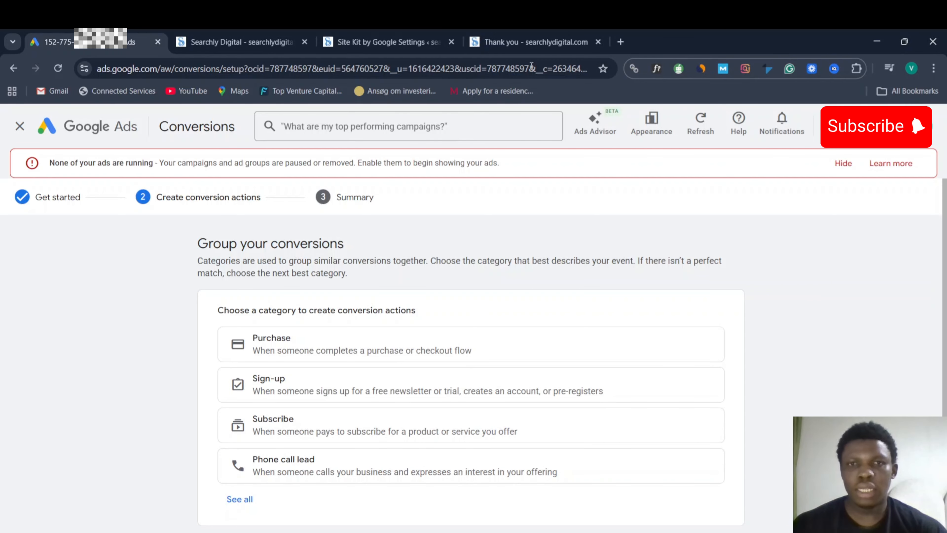
left_click(539, 43)
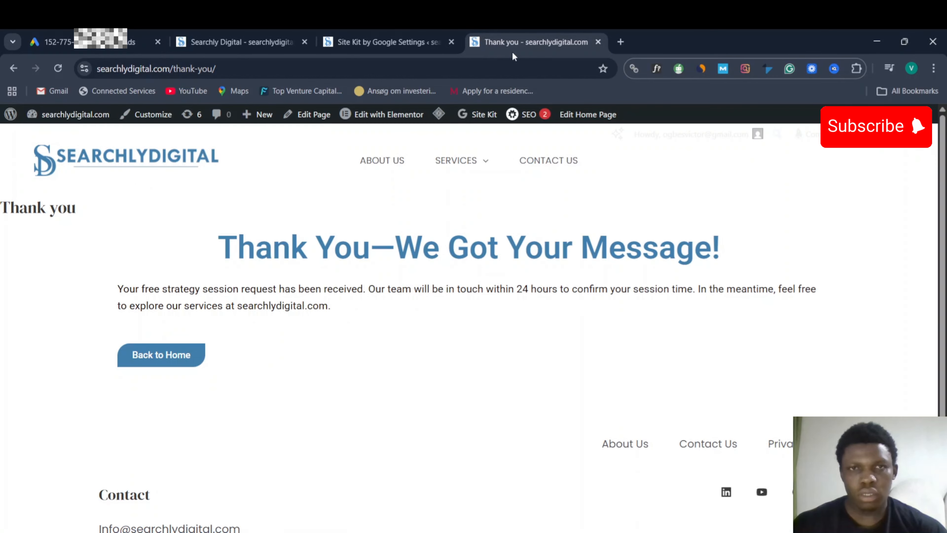
- Go to the home page's free strategy contact form and enter a test name and saved email
left_click(166, 355)
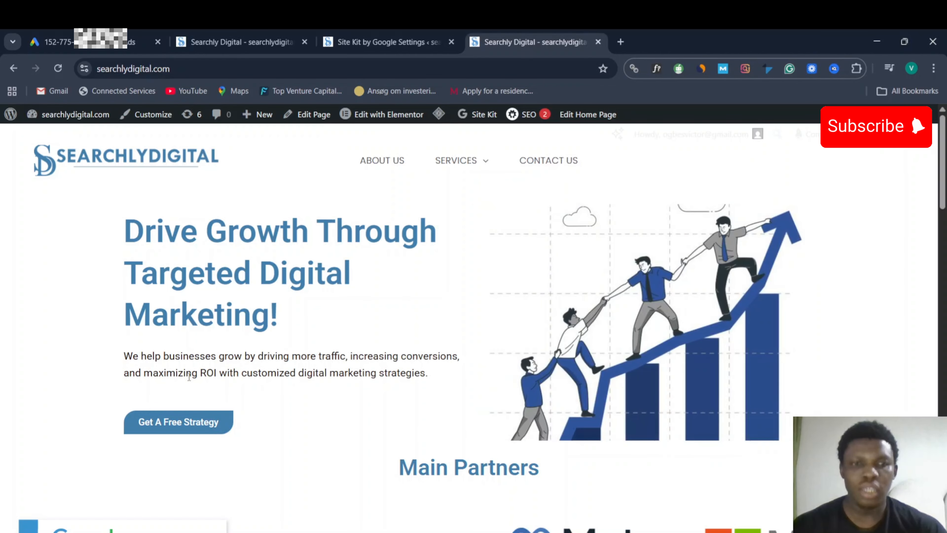
left_click(177, 425)
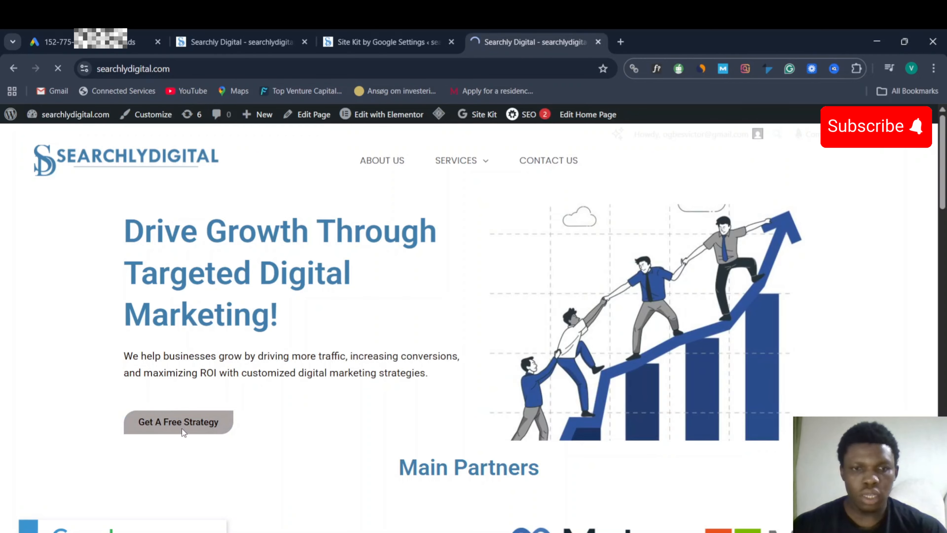
left_click(135, 256)
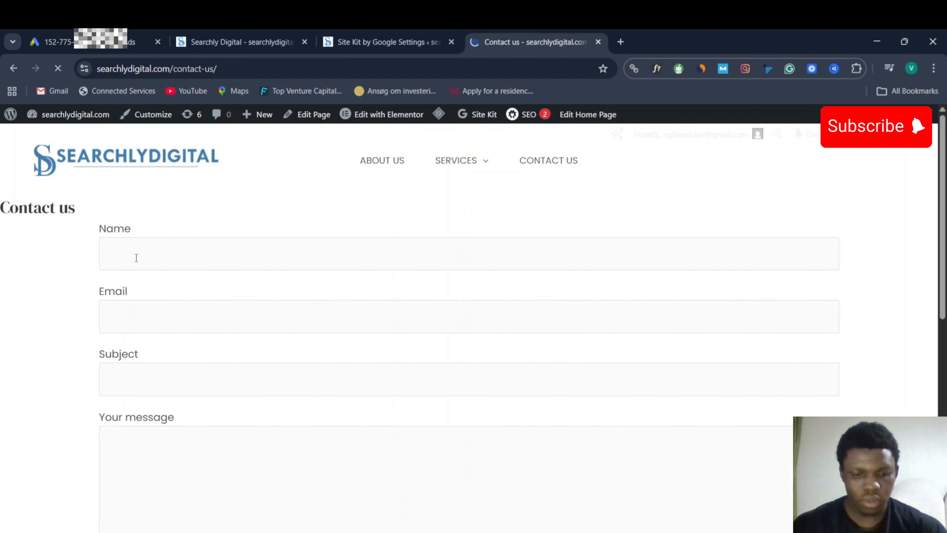
type("vvv")
left_click(120, 318)
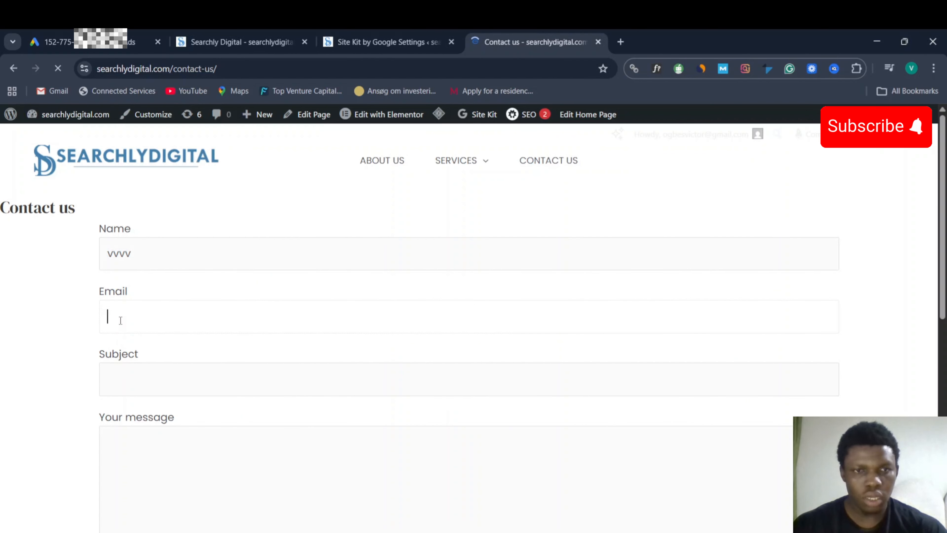
left_click(198, 351)
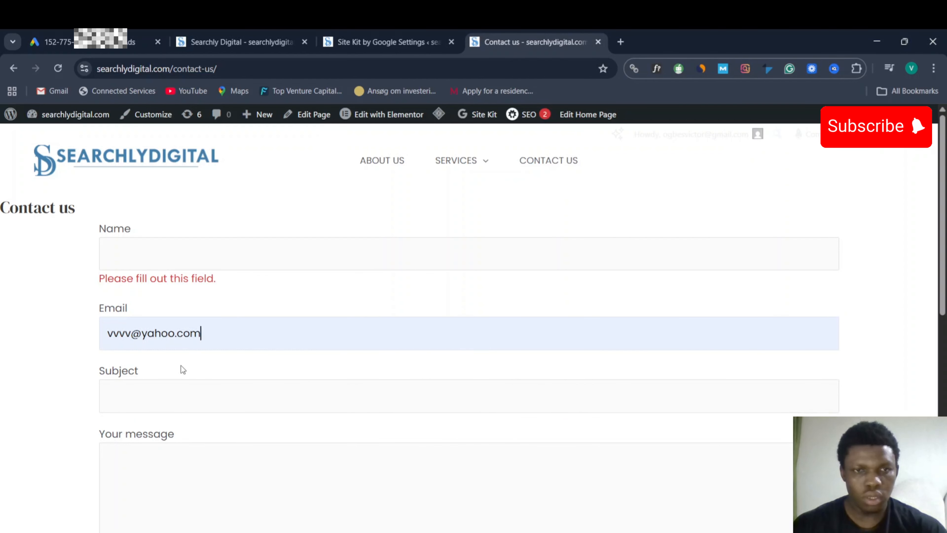
- Fill in the subject 'vvvv' and the message 'please help me'
left_click(134, 249)
type("v")
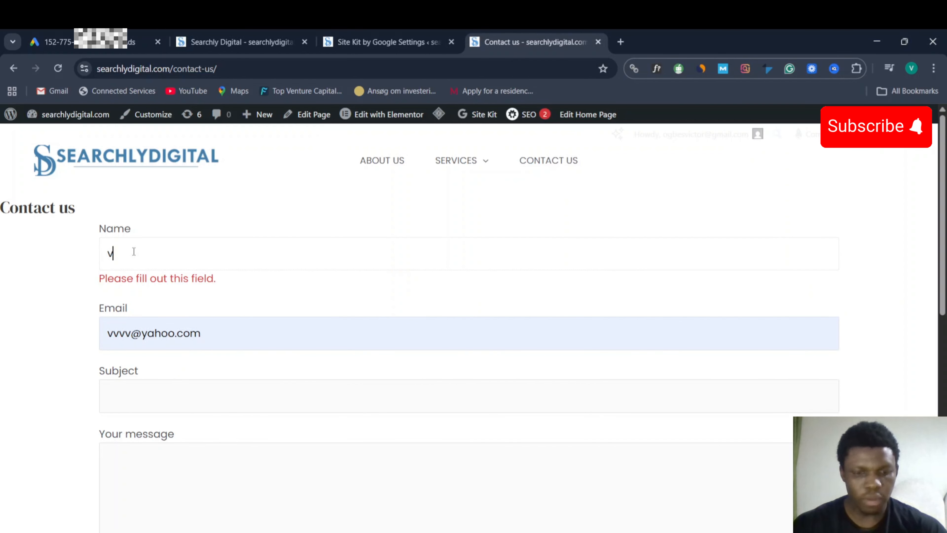
left_click(121, 395)
type("v")
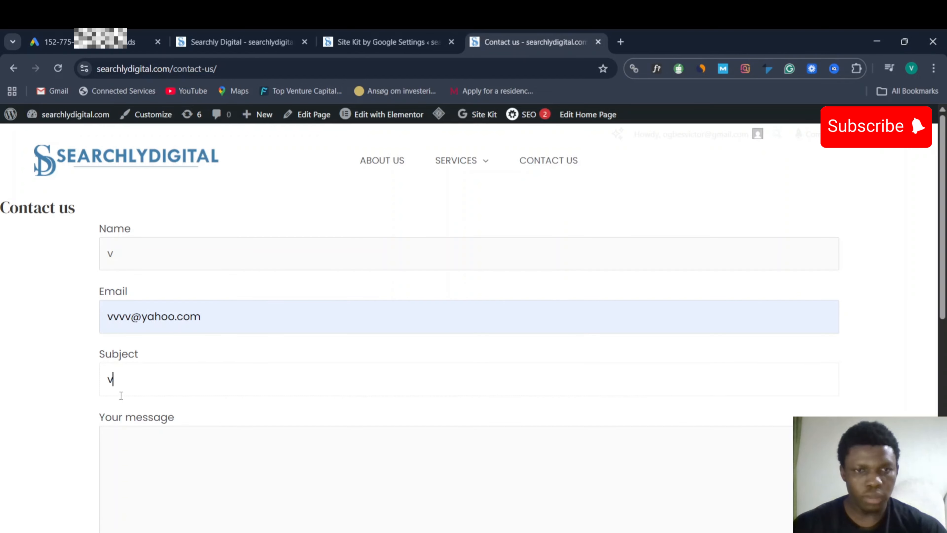
type("vvv")
scroll(140, 444, "down", 5)
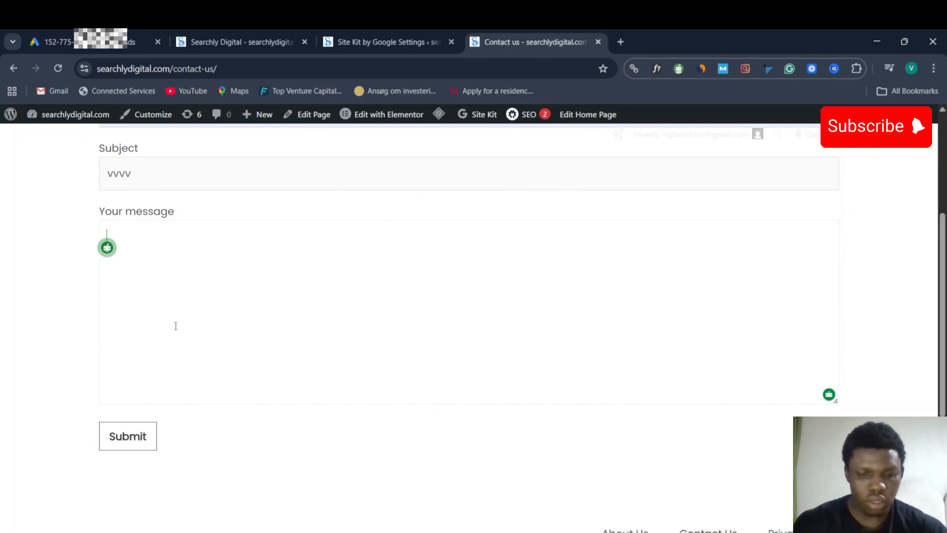
type("ple")
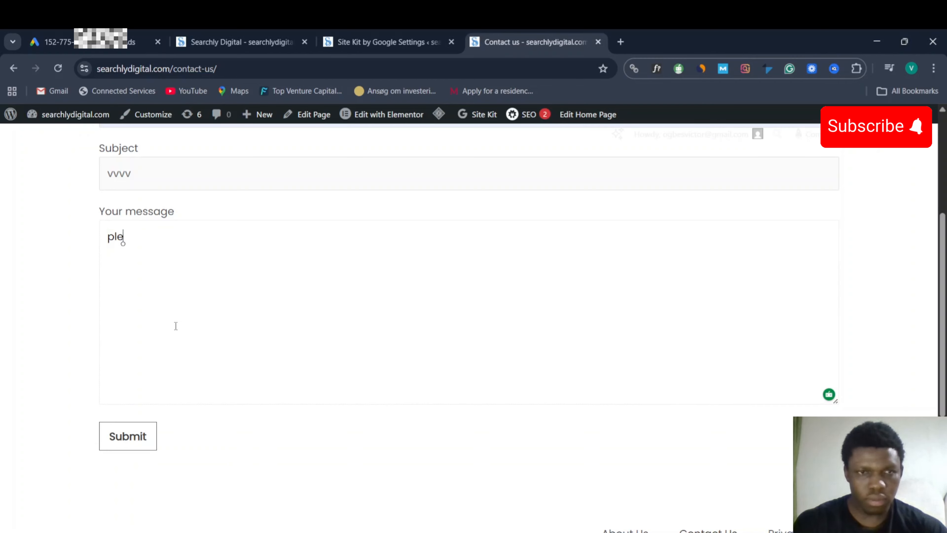
type("seaa")
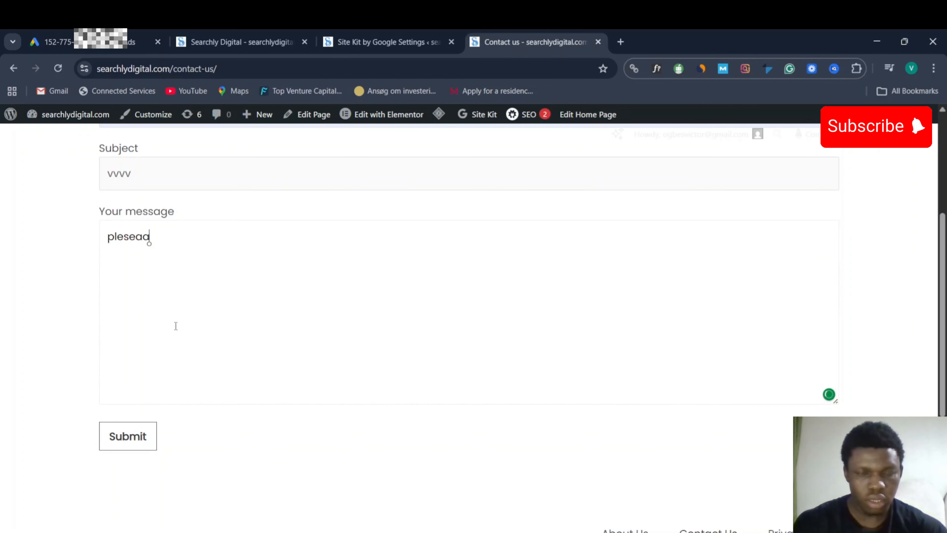
key("BackSpace")
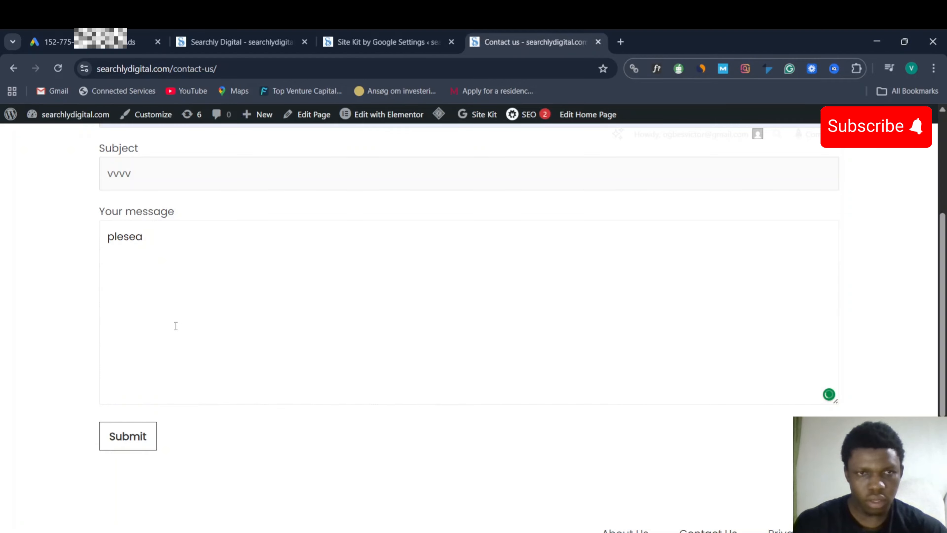
key("BackSpace")
key("BackSpace")
key("BackSpace")
type("a")
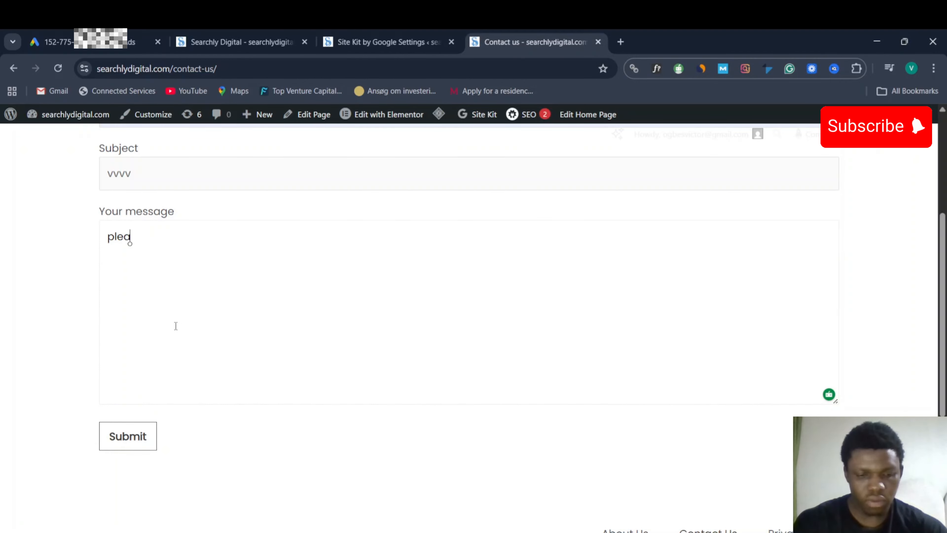
type("se help me")
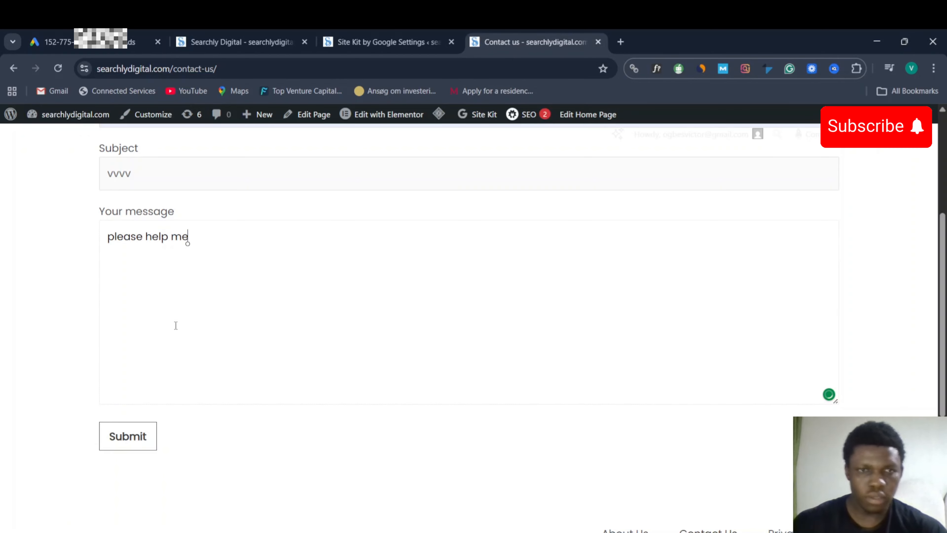
- Submit the test enquiry, check the /thank-you/ URL, then return to Google Ads
left_click(129, 435)
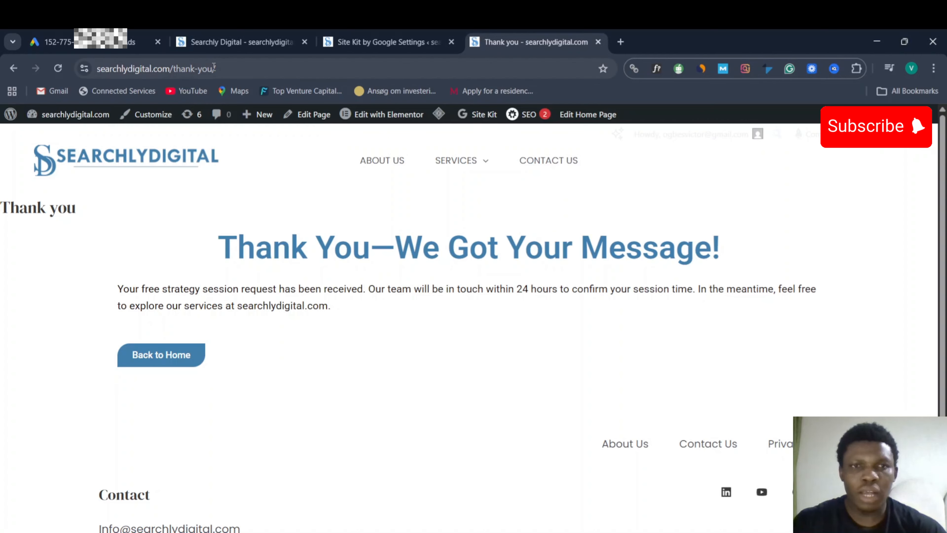
mouse_move(215, 69)
left_mouse_down()
mouse_move(178, 70)
mouse_move(203, 70)
left_mouse_up()
key("ctrl+c")
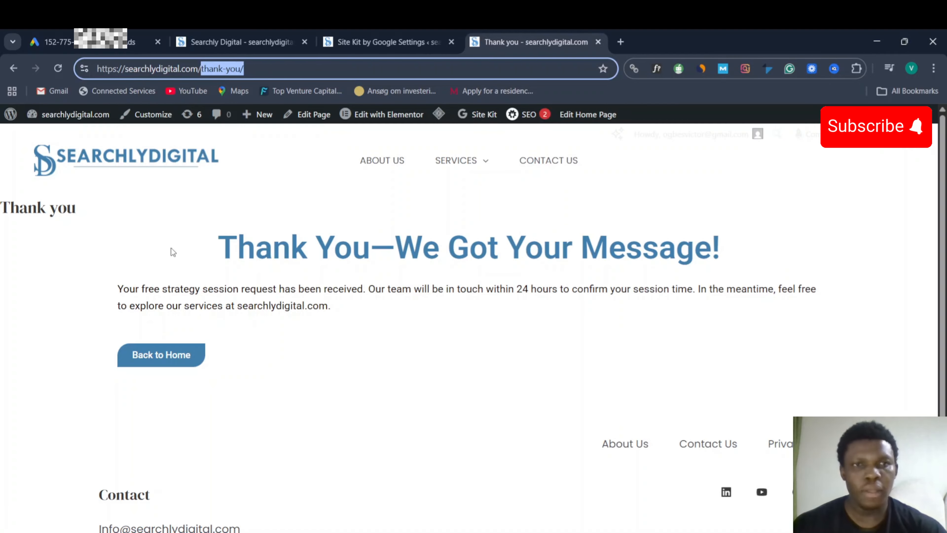
left_click(99, 47)
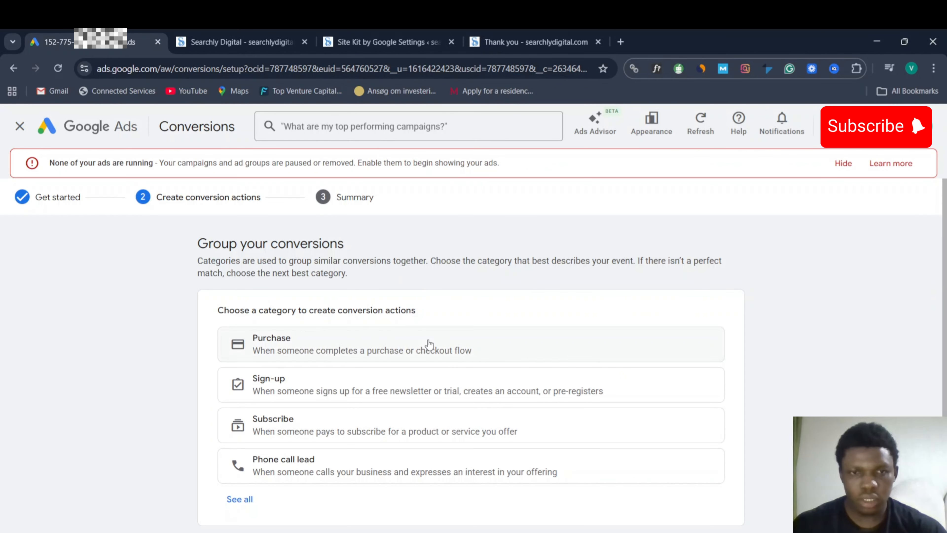
- Choose the Page view category and create a new conversion with searchlydigital.com as the data source
scroll(410, 351, "down", 3)
left_click(239, 396)
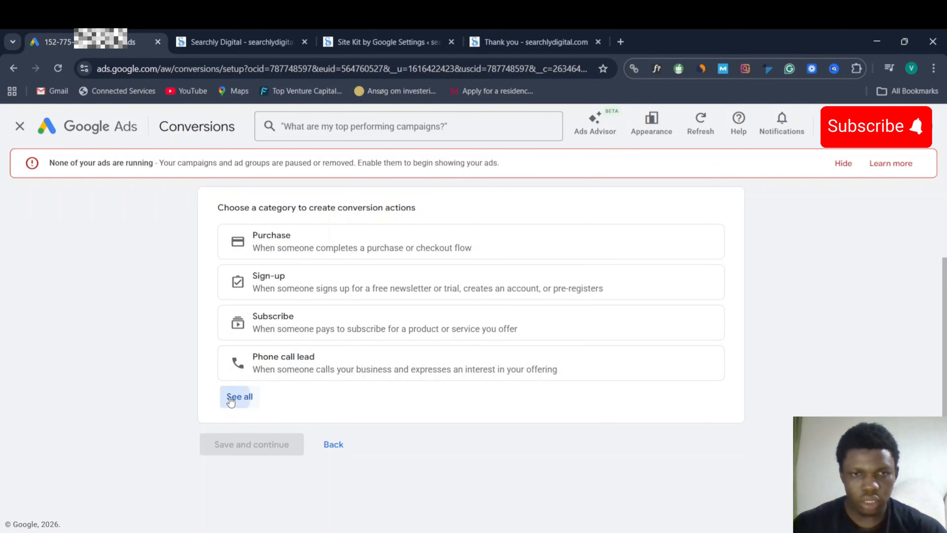
scroll(380, 373, "down", 5)
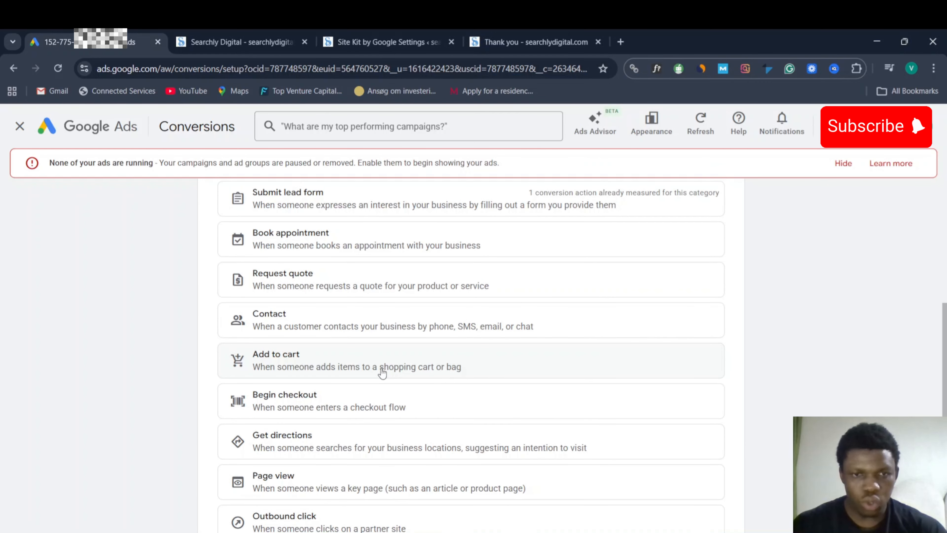
left_click(292, 481)
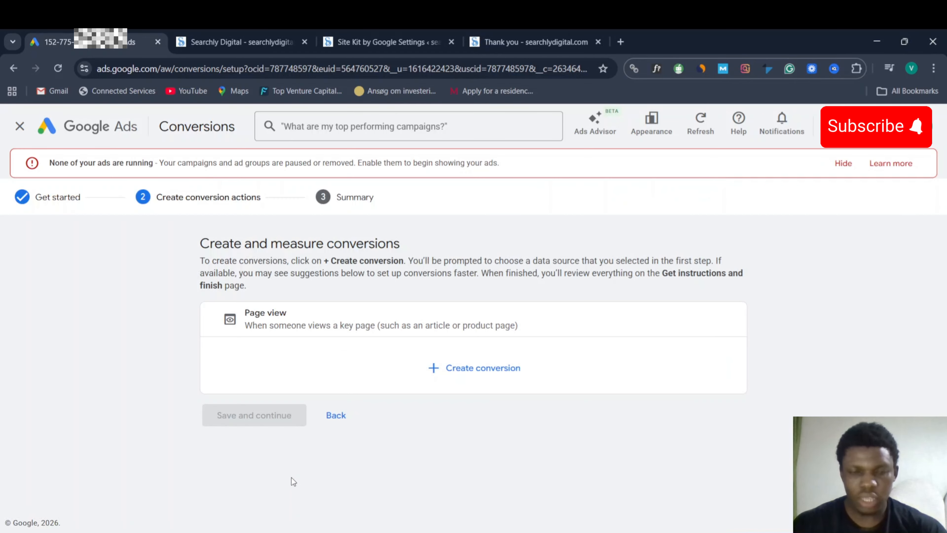
left_click(499, 372)
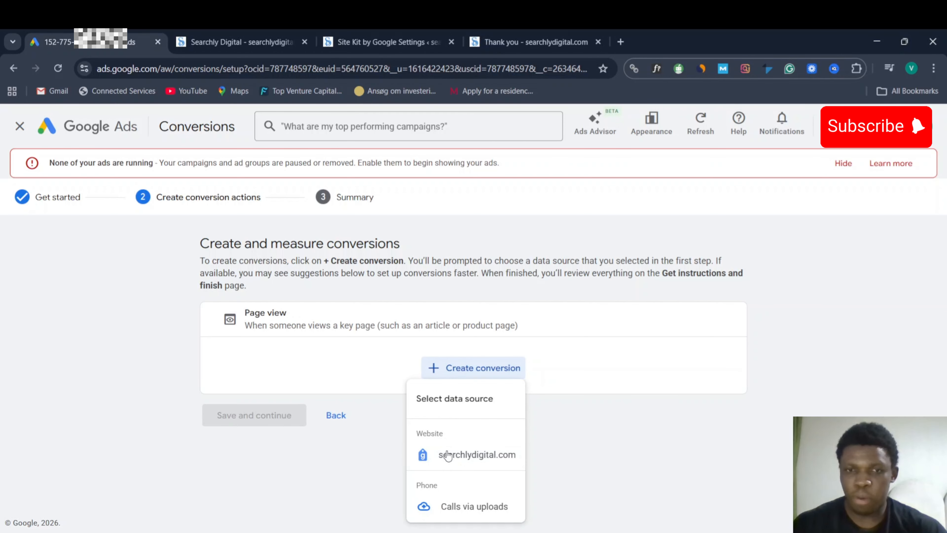
left_click(489, 454)
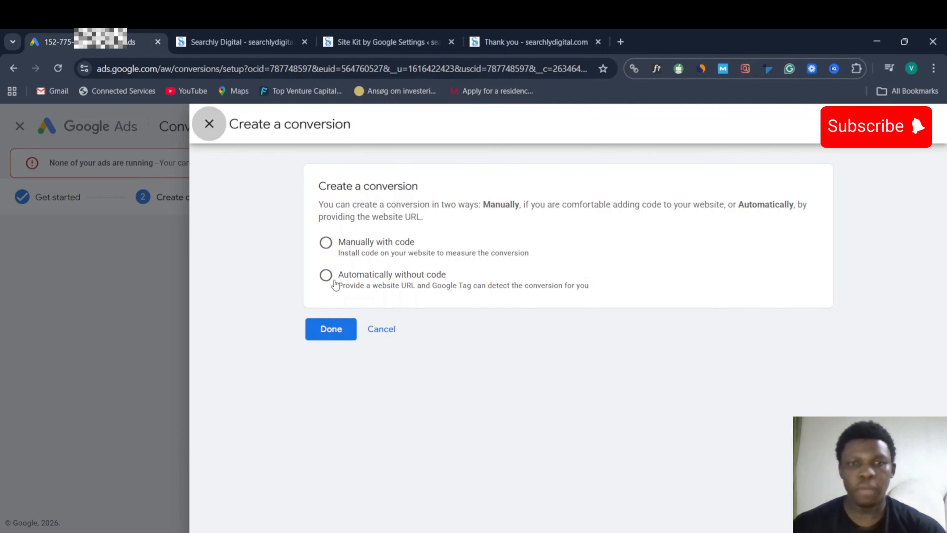
- Choose code-free setup and match pages whose URL contains 'thank-you'
left_click(326, 276)
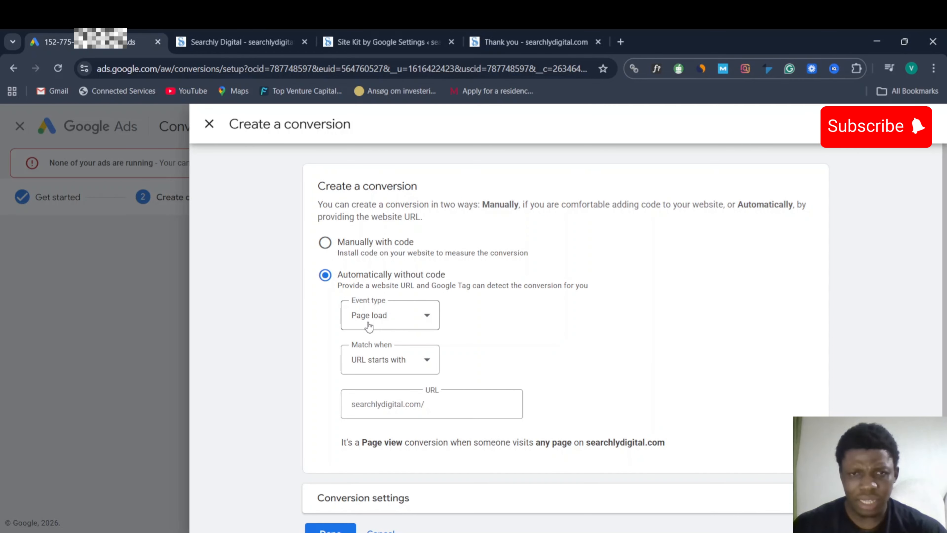
left_click(399, 363)
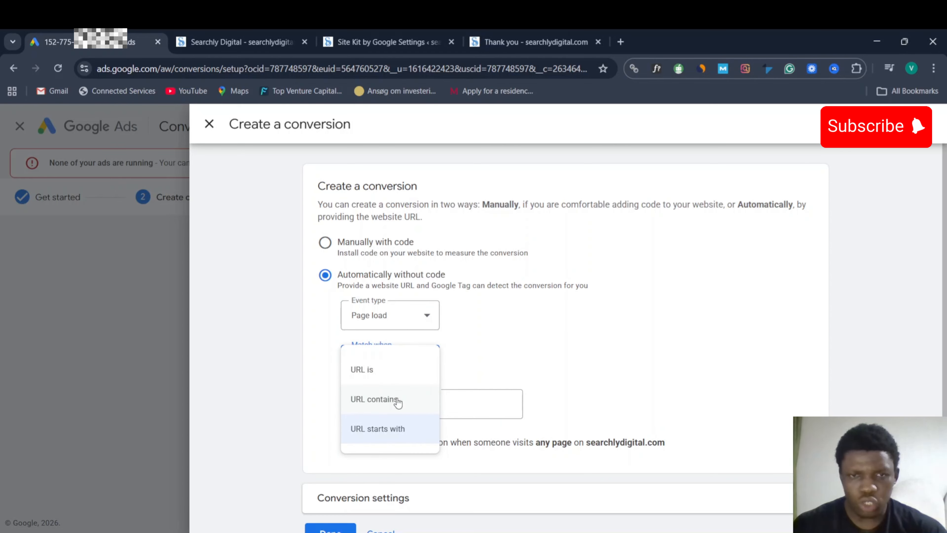
left_click(399, 398)
left_click(374, 410)
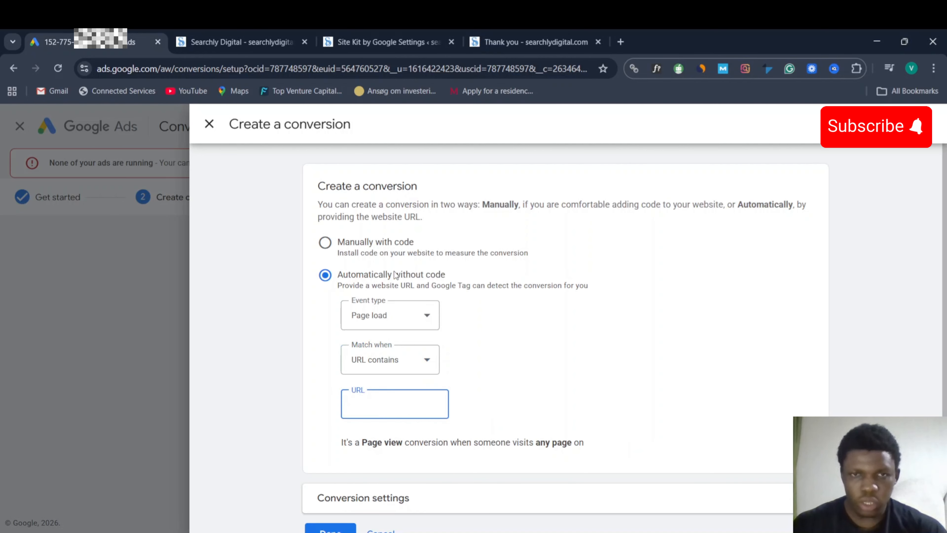
key("ctrl+v")
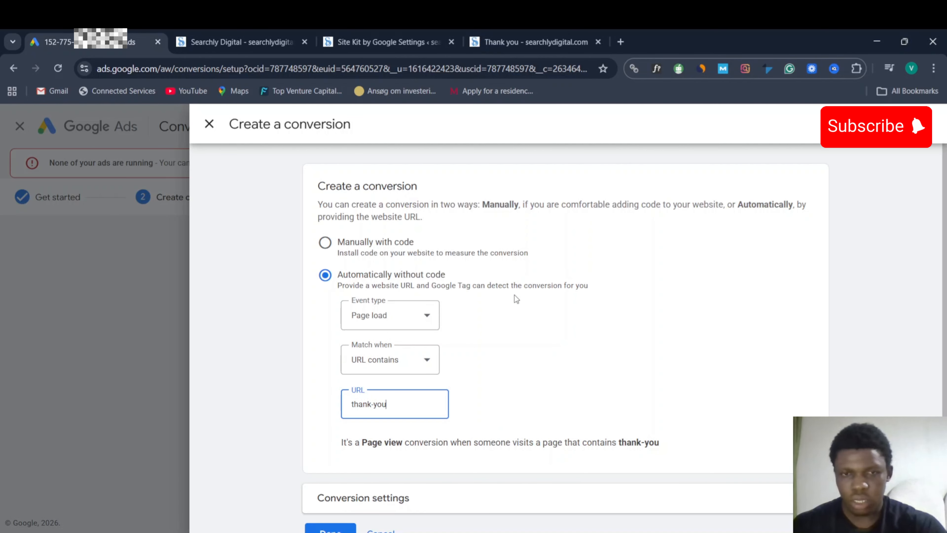
- Review the expanded conversion settings and save the Page view conversion
scroll(533, 306, "down", 1)
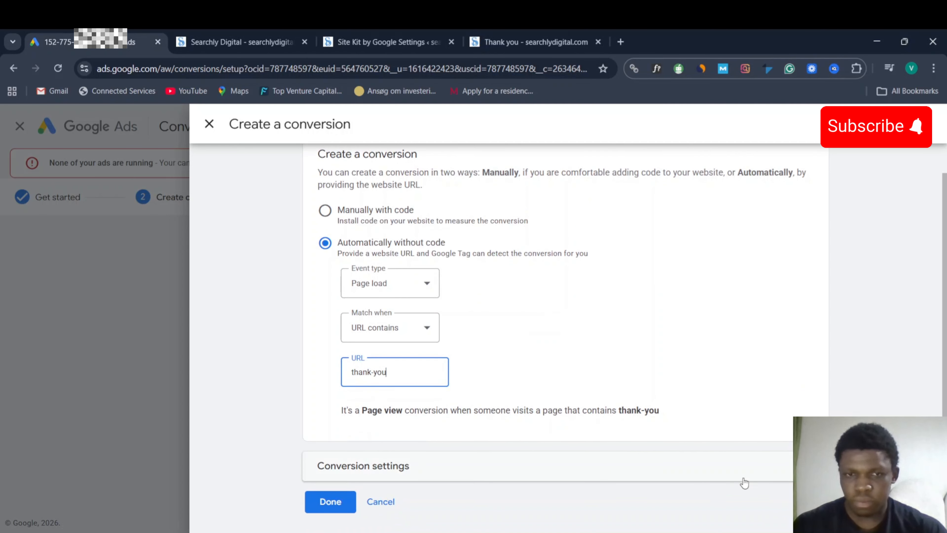
left_click(435, 477)
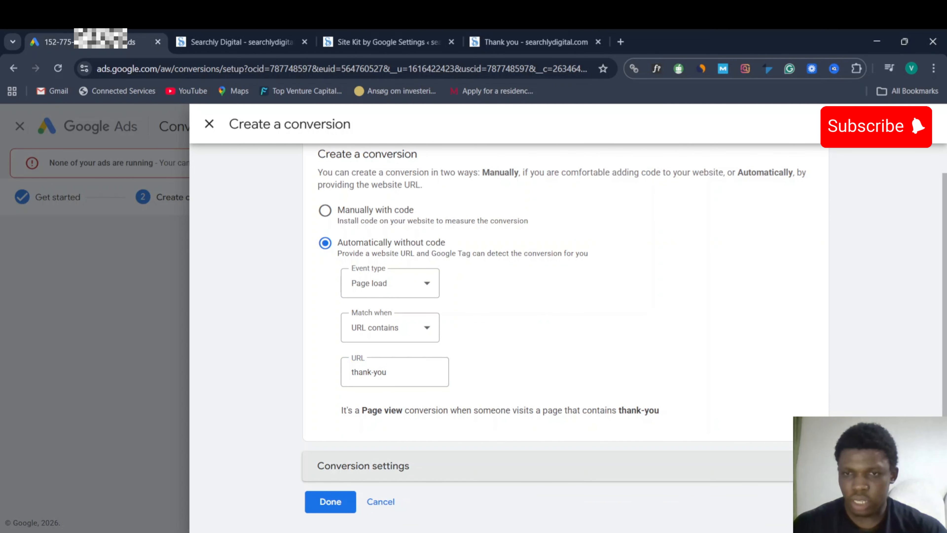
scroll(639, 382, "down", 3)
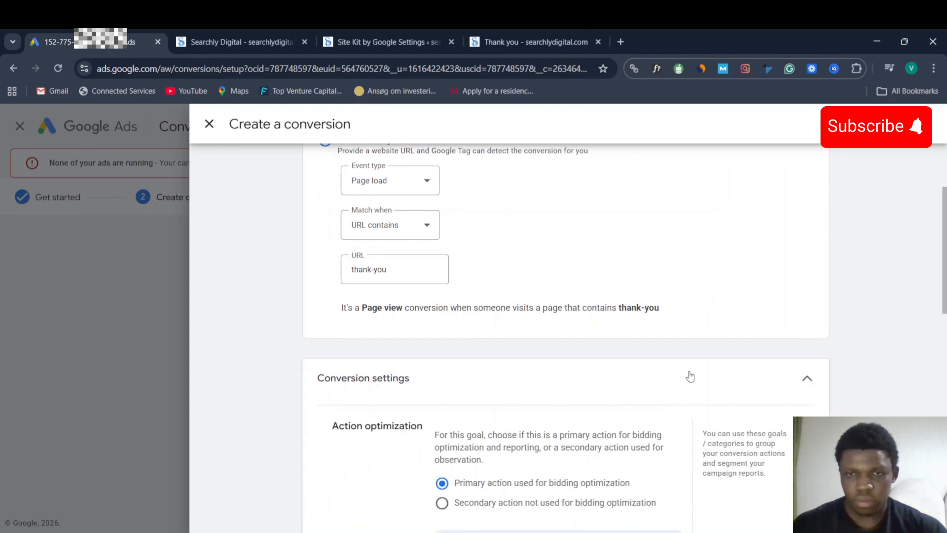
scroll(698, 365, "down", 3)
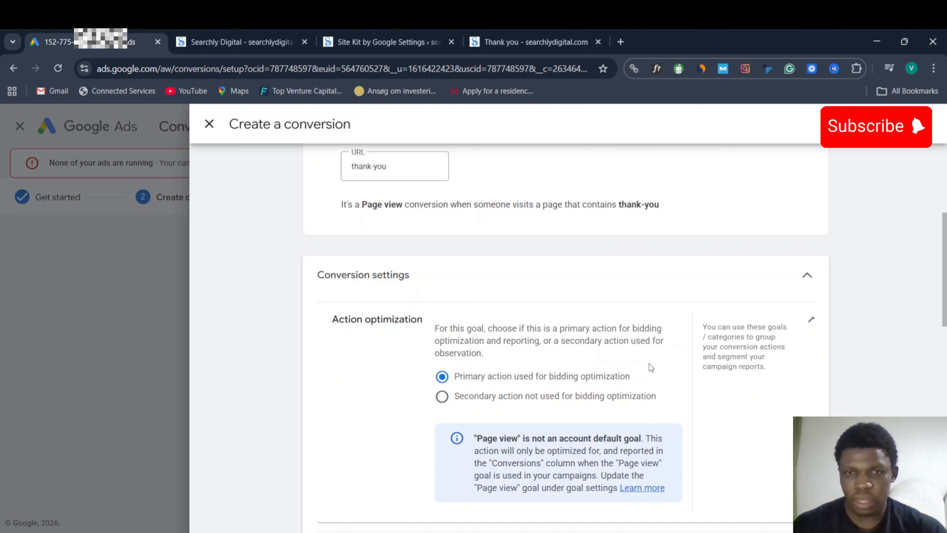
scroll(653, 362, "down", 3)
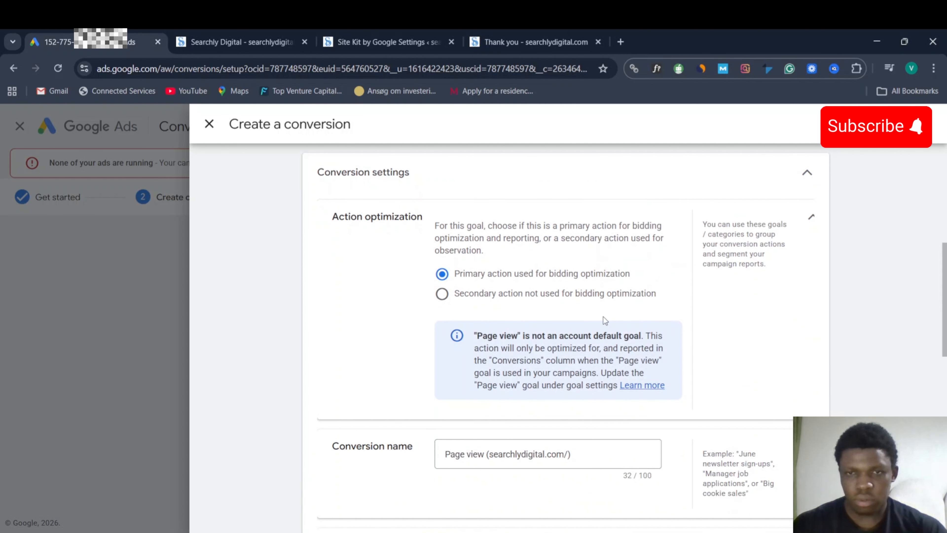
scroll(603, 316, "down", 15)
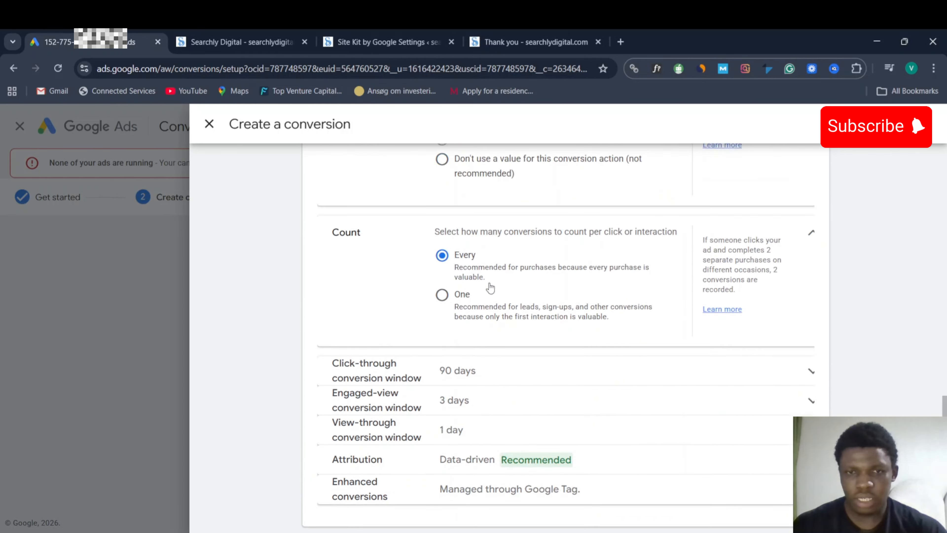
scroll(490, 287, "down", 2)
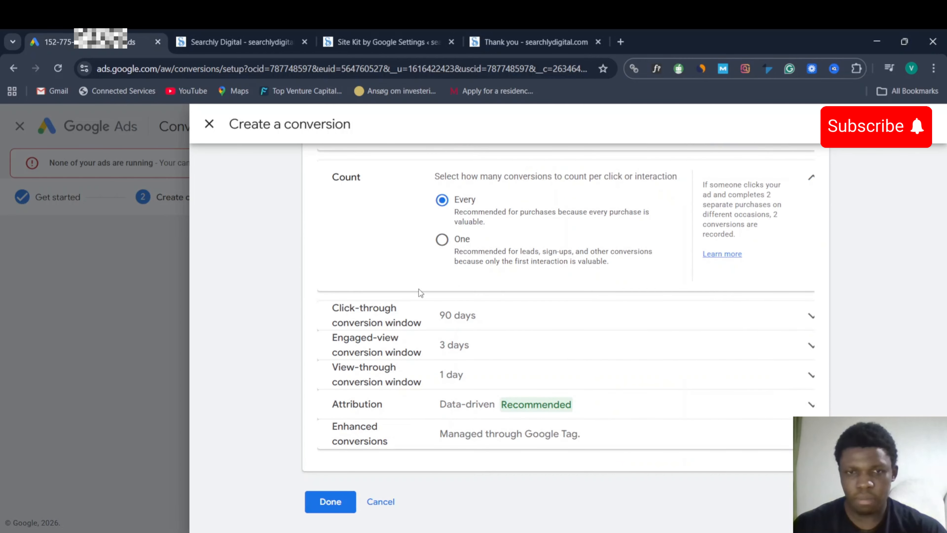
left_click(331, 502)
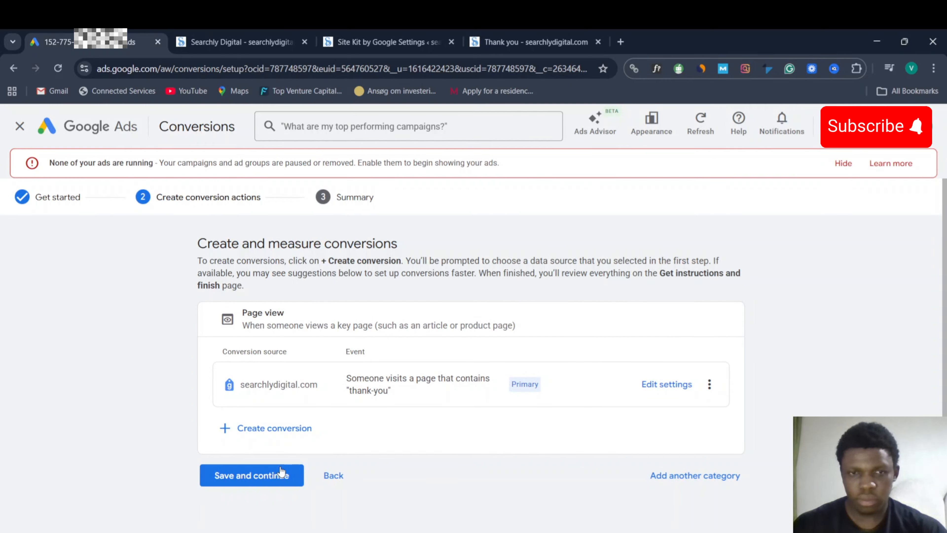
- Save and continue, then finish the Page view conversion setup
left_click(256, 478)
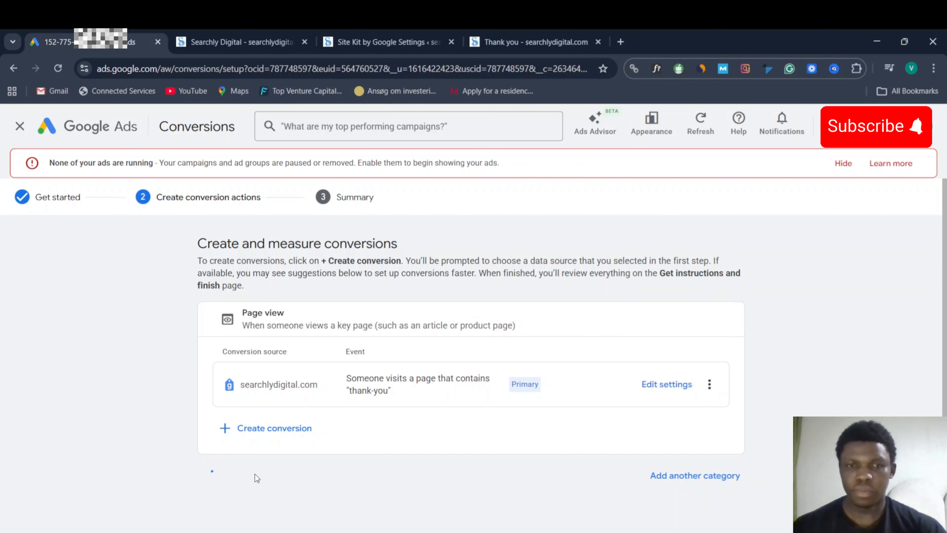
scroll(278, 463, "down", 2)
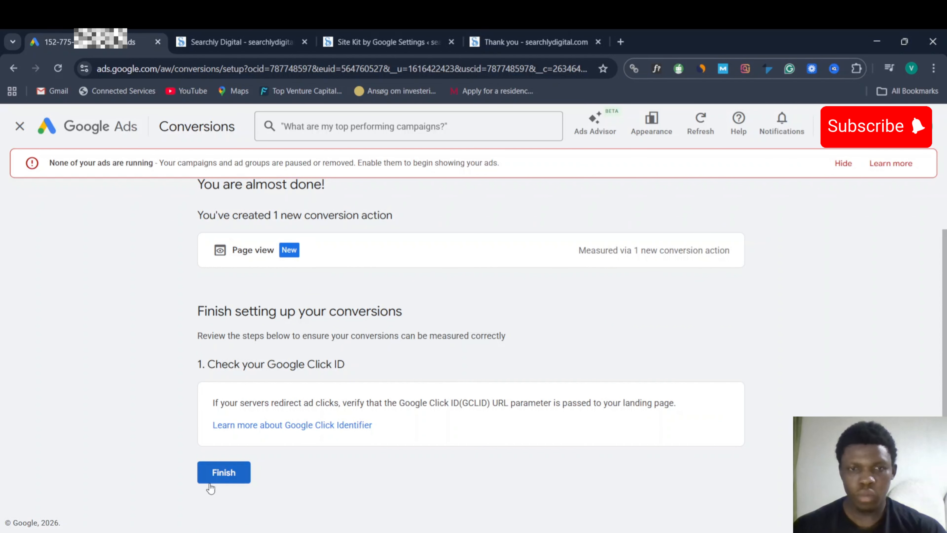
left_click(217, 475)
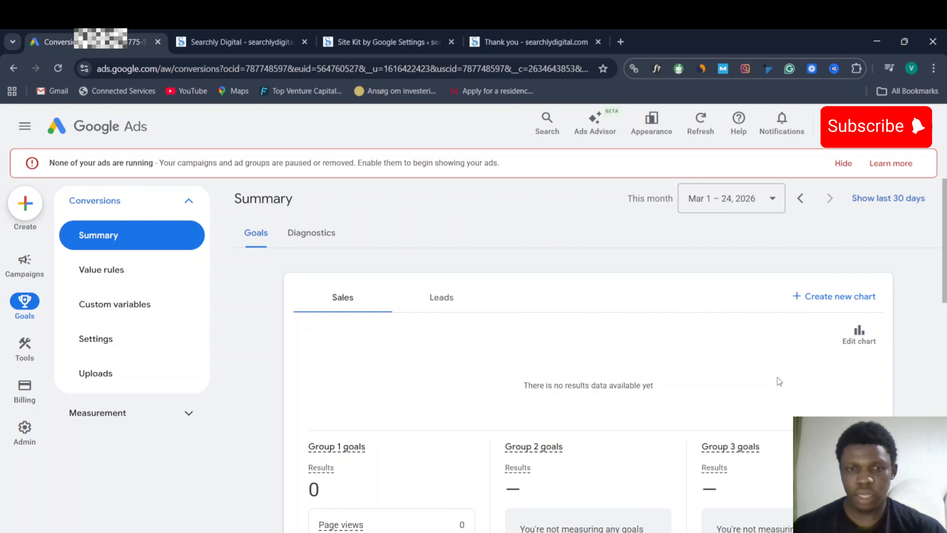
- Check the Page view conversion's Inactive status in the Summary page's Page view table
scroll(858, 389, "down", 8)
scroll(858, 390, "down", 5)
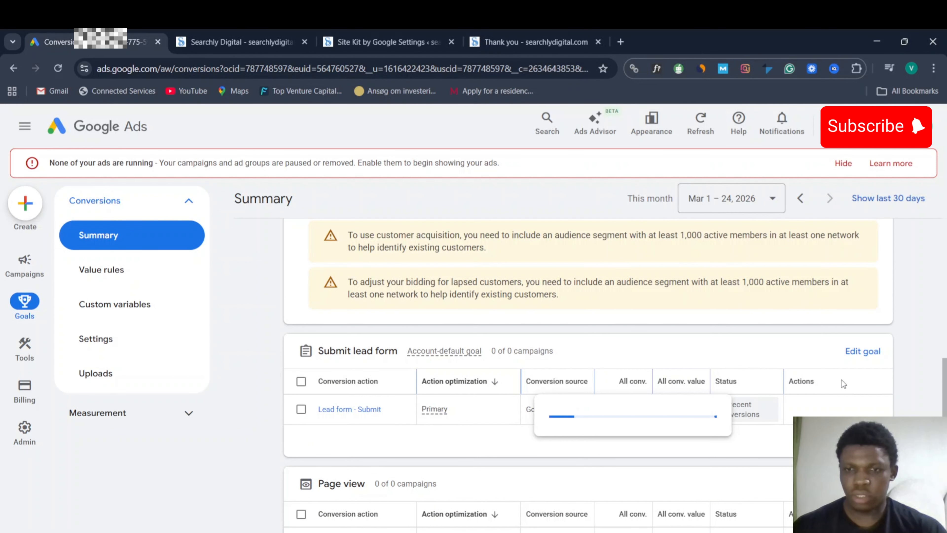
scroll(841, 380, "down", 3)
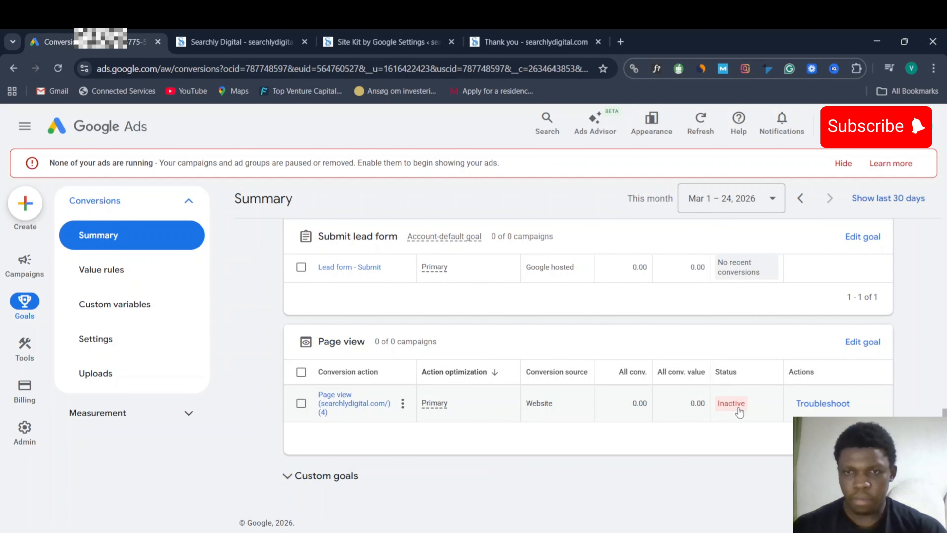
mouse_move(733, 408)
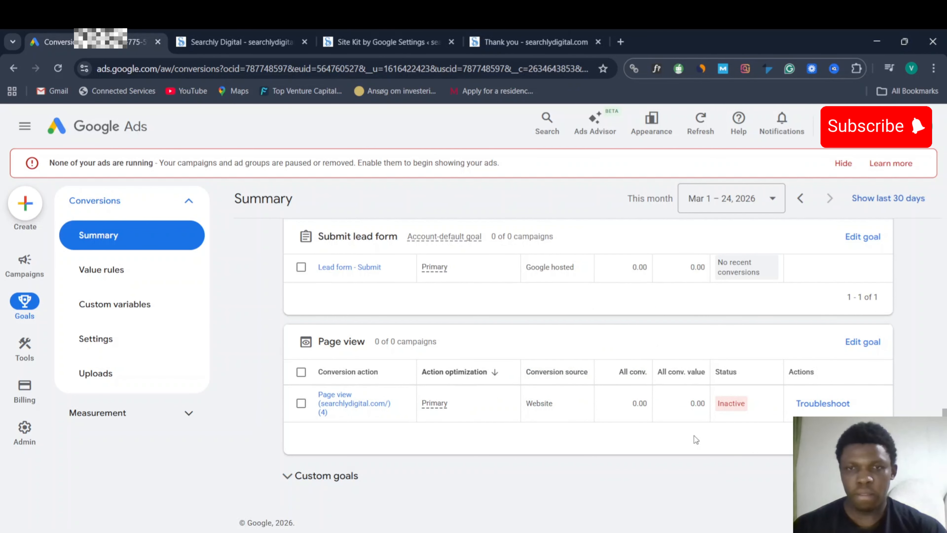
scroll(693, 435, "up", 4)
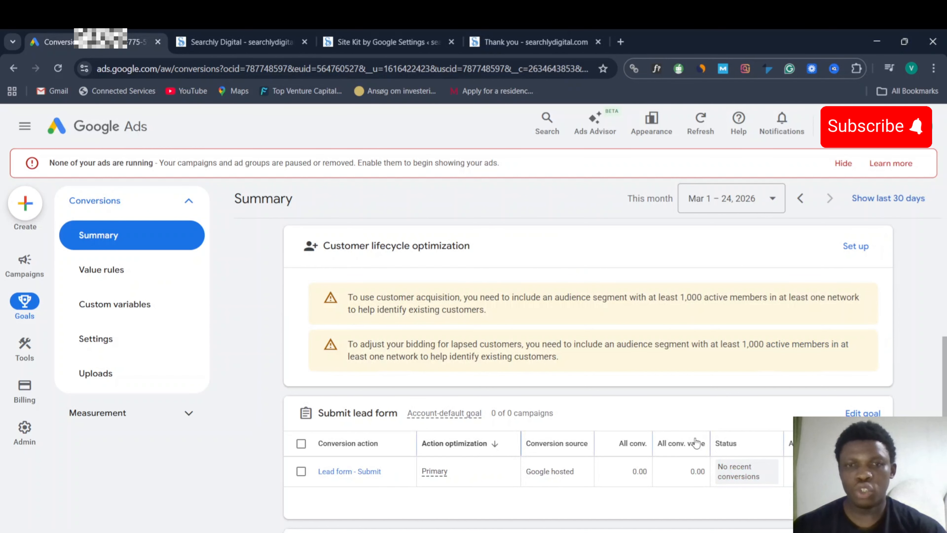
scroll(703, 437, "down", 5)
scroll(704, 434, "up", 2)
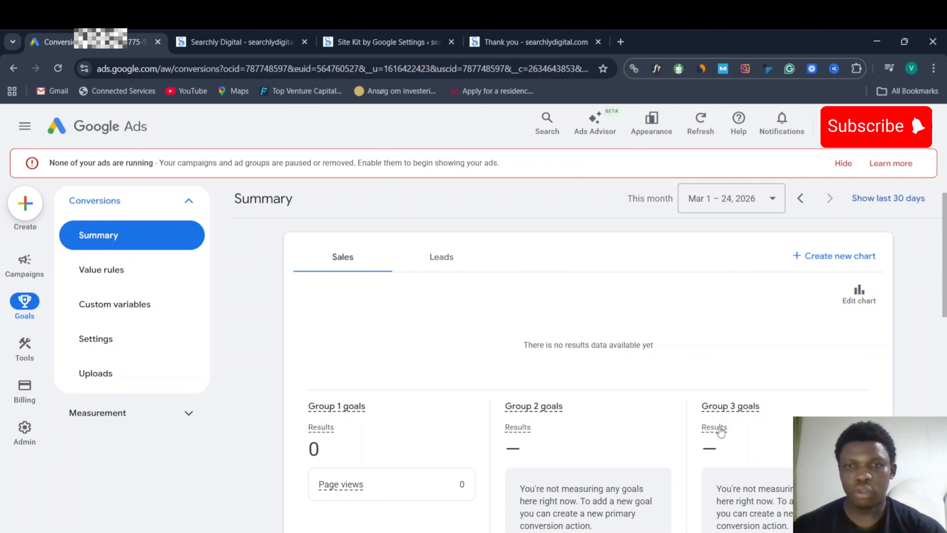
scroll(726, 431, "down", 7)
scroll(748, 425, "down", 6)
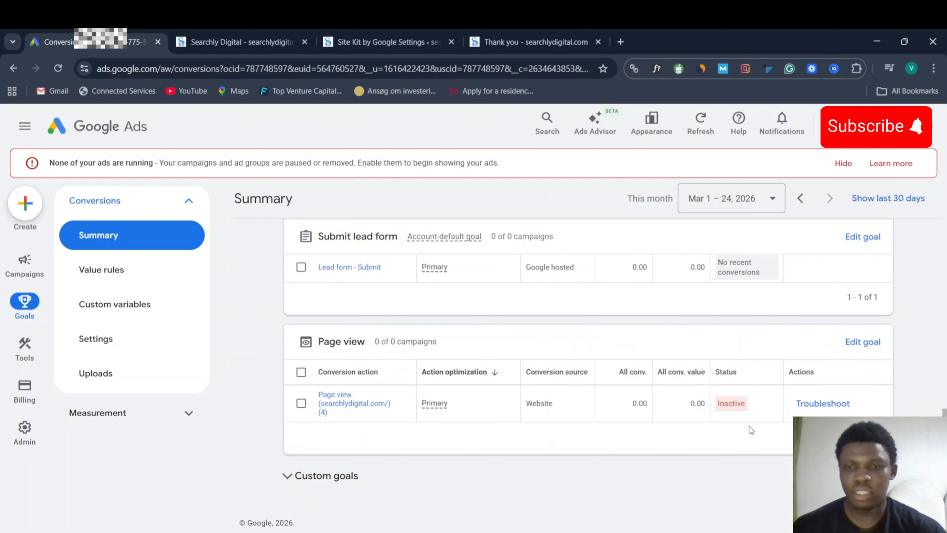
- Troubleshoot the inactive Page view conversion and continue into Tag Assistant
left_click(814, 406)
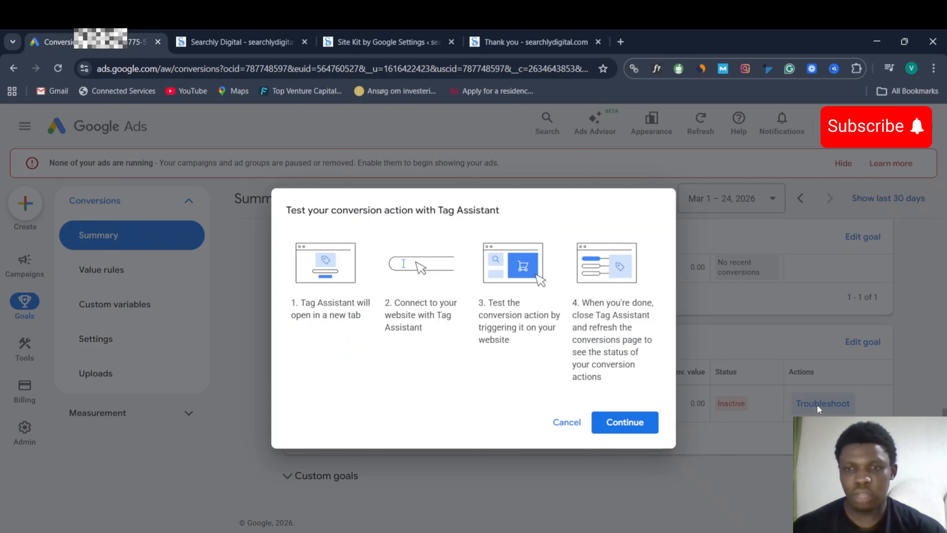
left_click(630, 424)
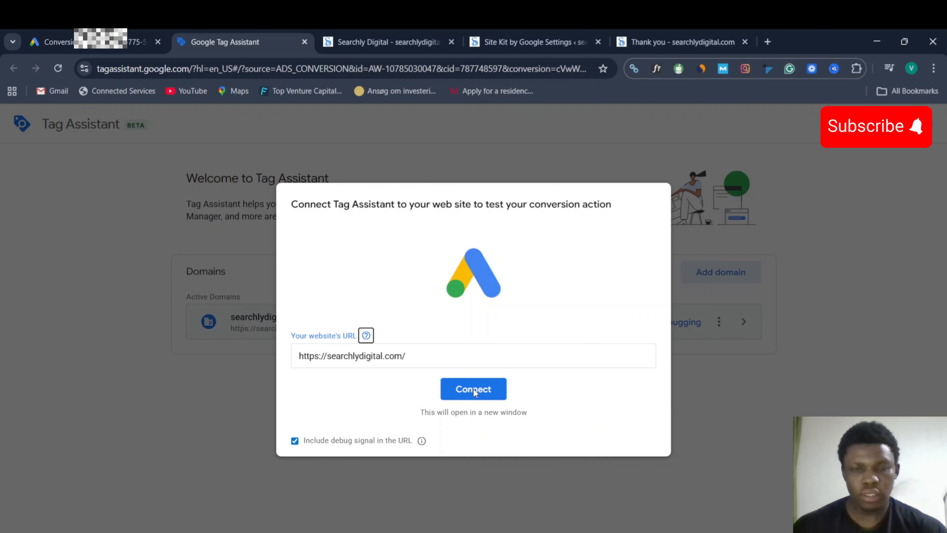
left_click(474, 389)
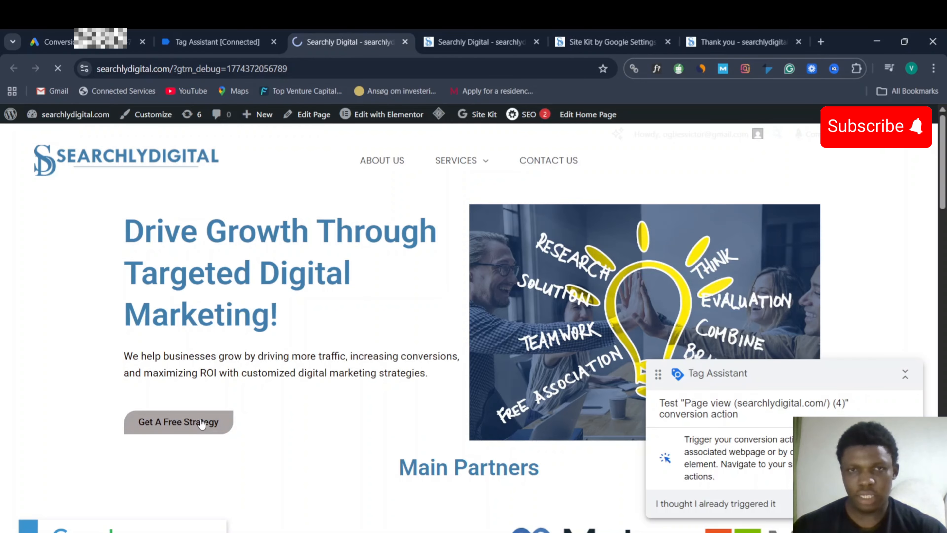
- Submit the Get A Free Strategy form with autofilled name and email and message 'bb'
left_click(202, 423)
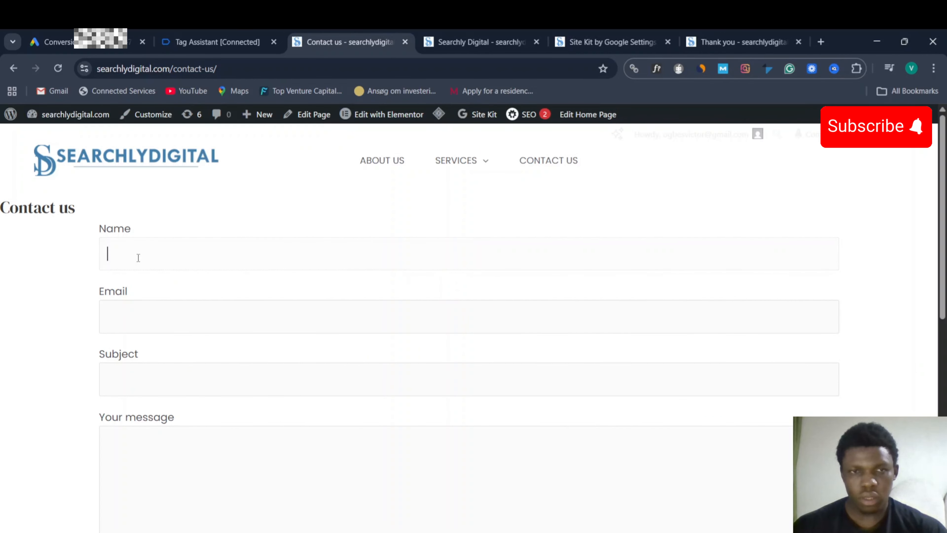
left_click(231, 303)
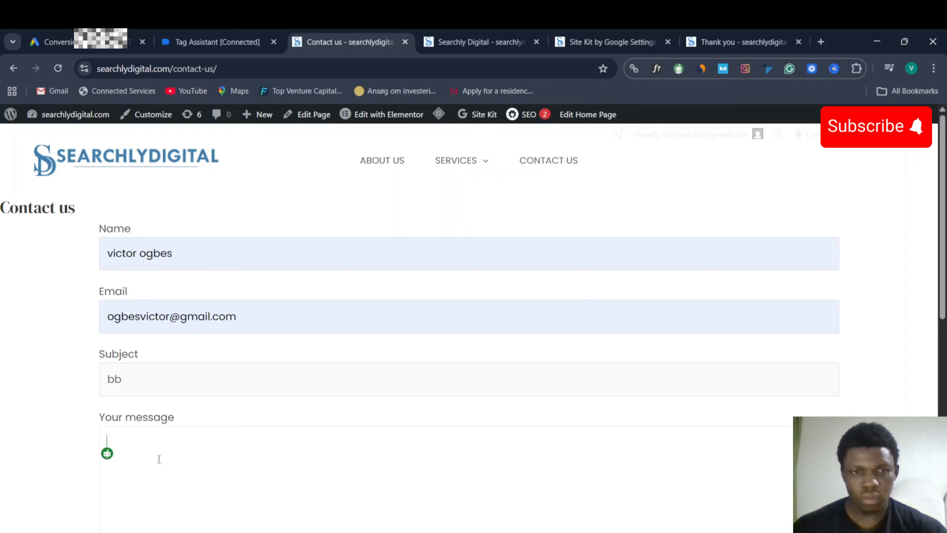
type("bb")
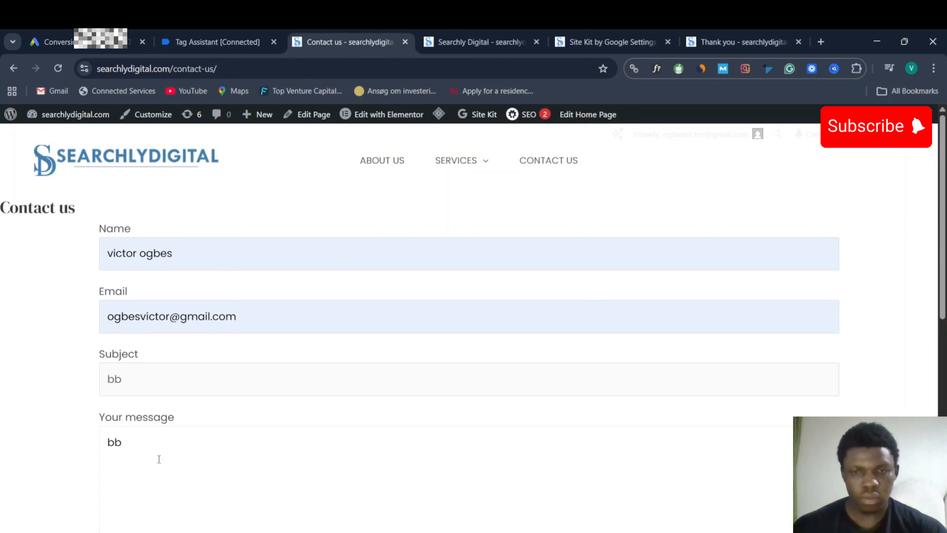
scroll(95, 440, "down", 5)
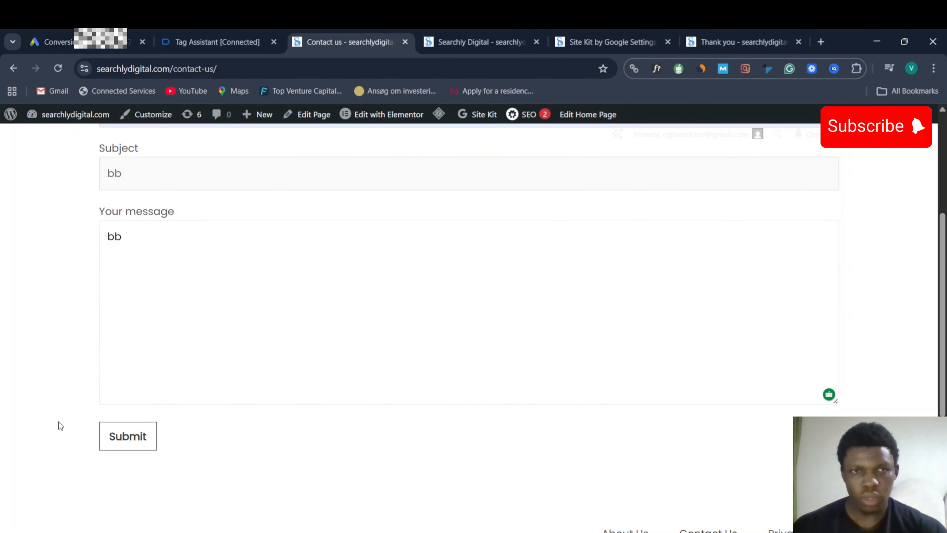
scroll(473, 328, "down", 2)
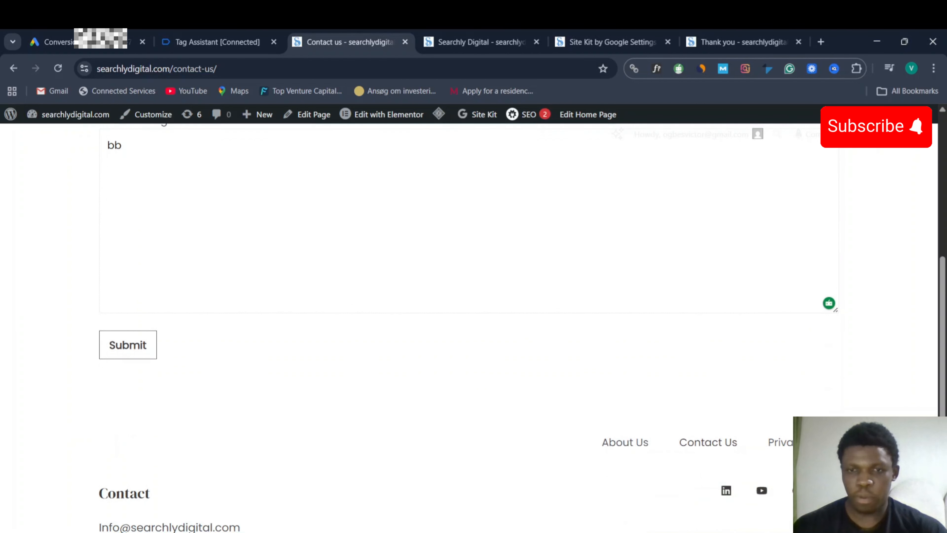
scroll(473, 328, "down", 3)
scroll(473, 328, "up", 2)
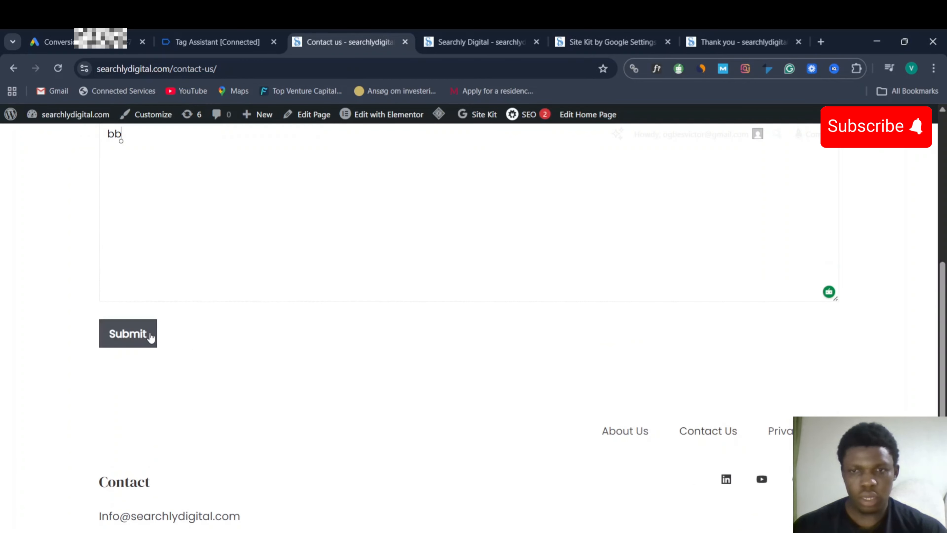
left_click(140, 335)
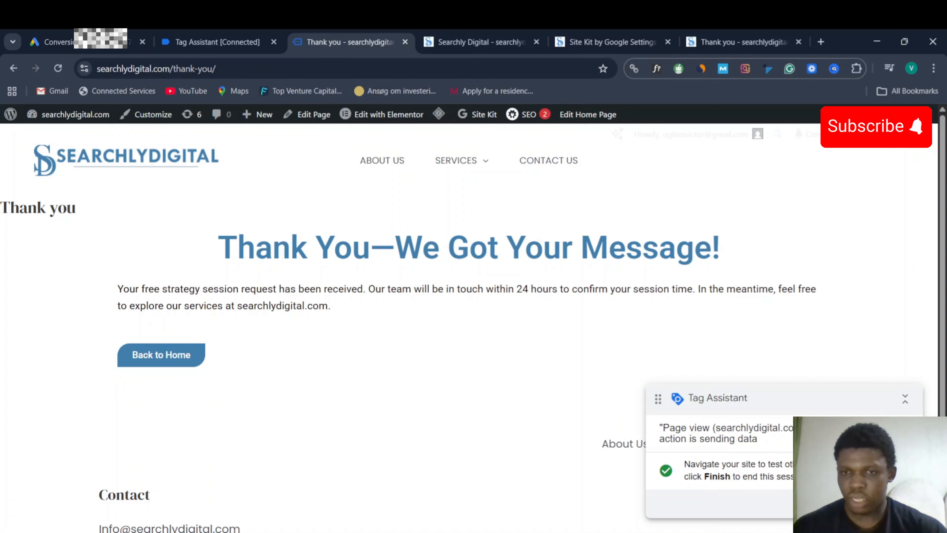
- Finish the Tag Assistant test session, review the results, and close Tag Assistant
left_click(898, 503)
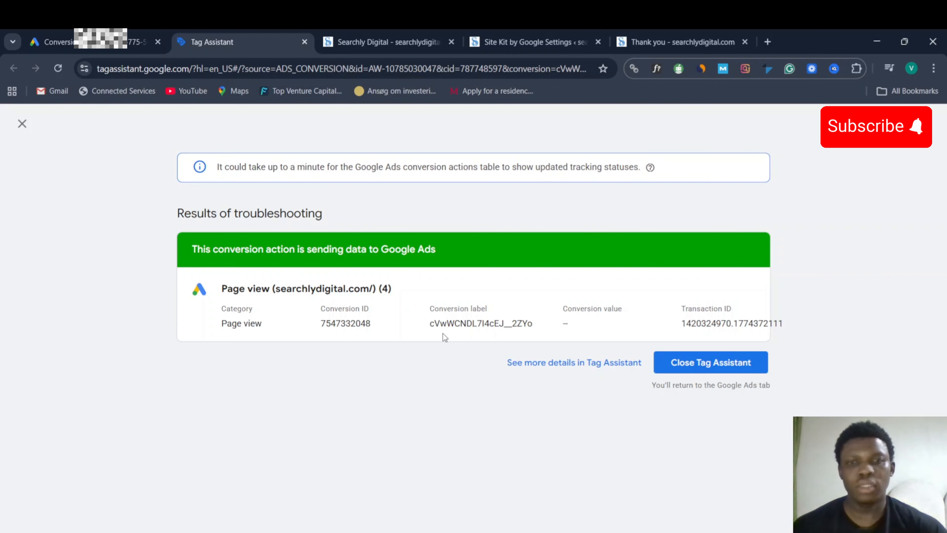
left_click(717, 366)
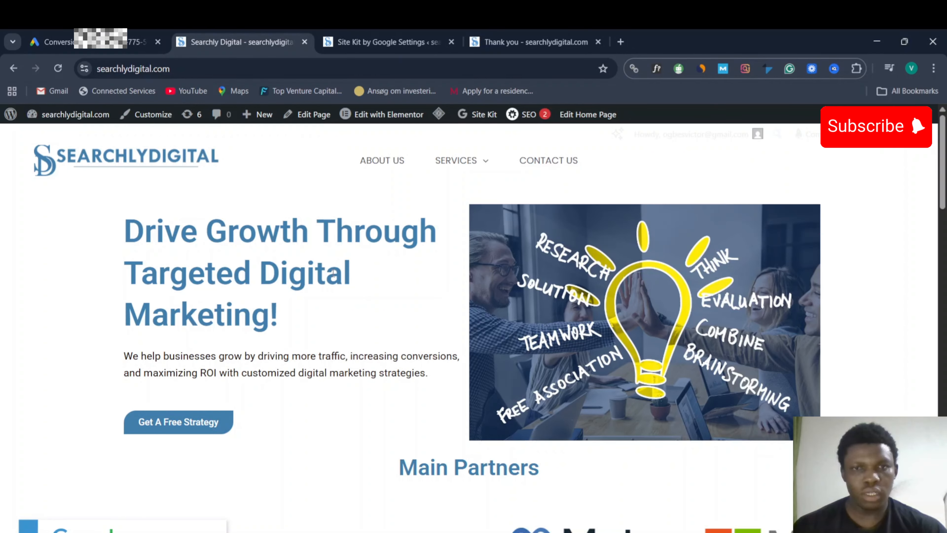
- Back on the Google Ads conversions summary, start a new conversion action
left_click(49, 42)
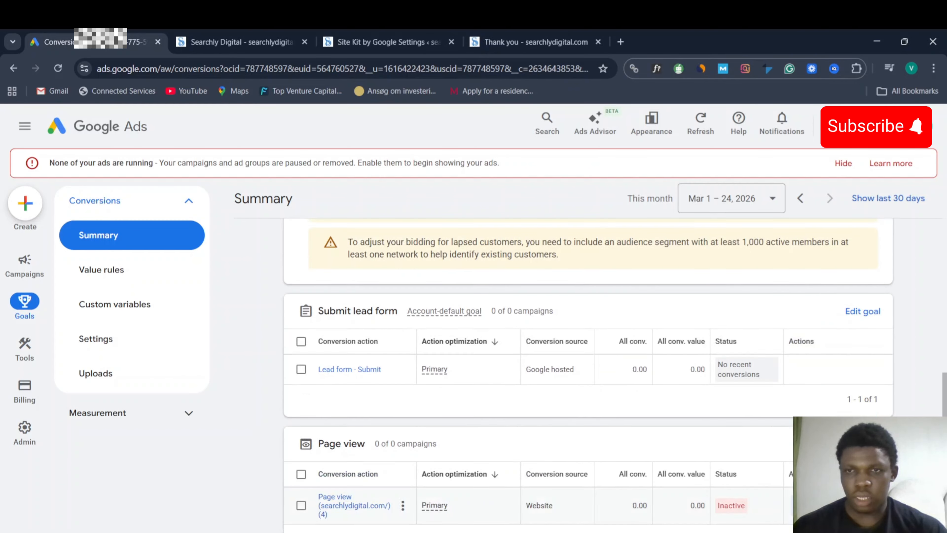
scroll(833, 337, "up", 3)
scroll(833, 337, "up", 2)
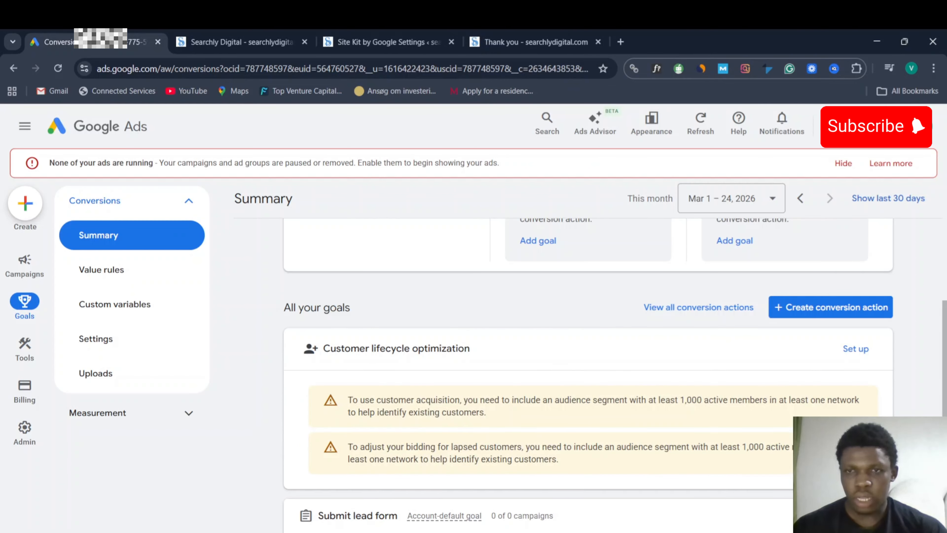
left_click(825, 306)
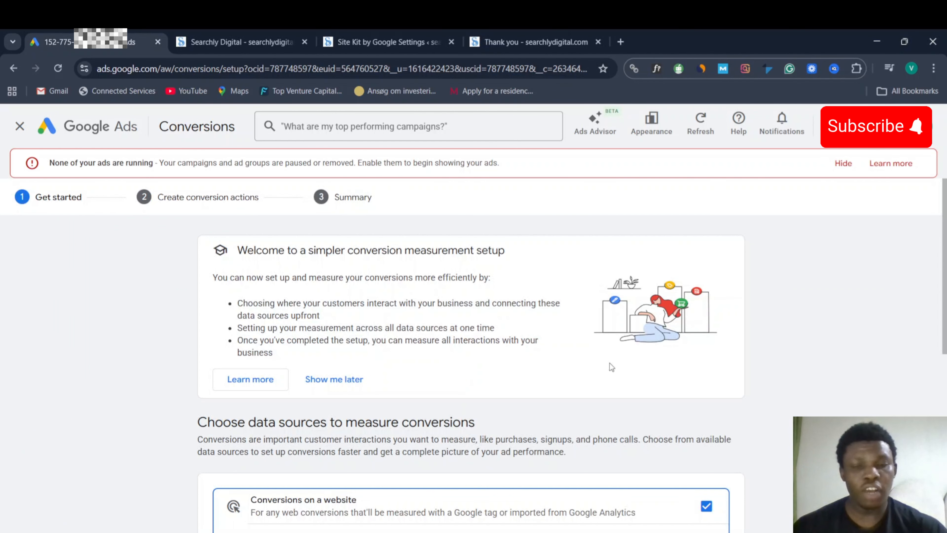
- Make phone calls the only conversion data source and continue to grouping
scroll(744, 386, "down", 5)
left_click(706, 300)
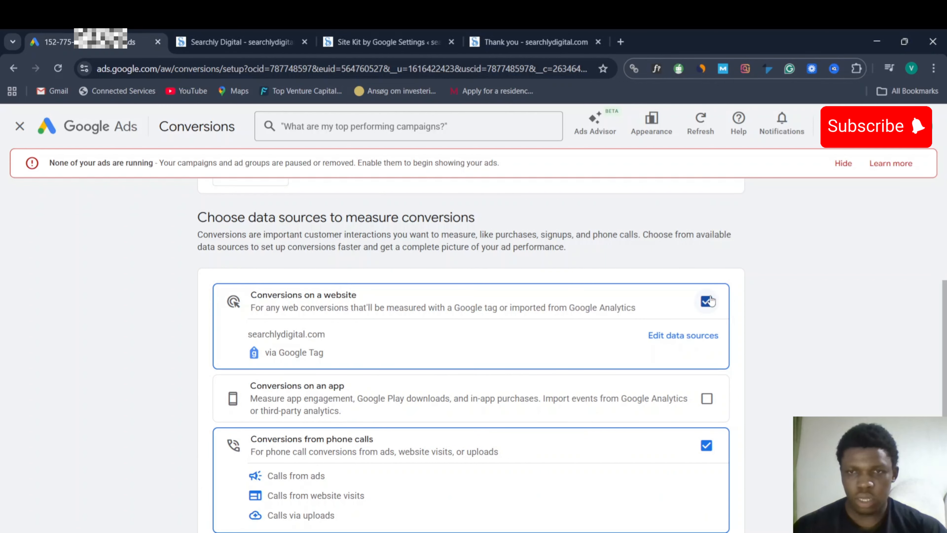
scroll(754, 308, "down", 3)
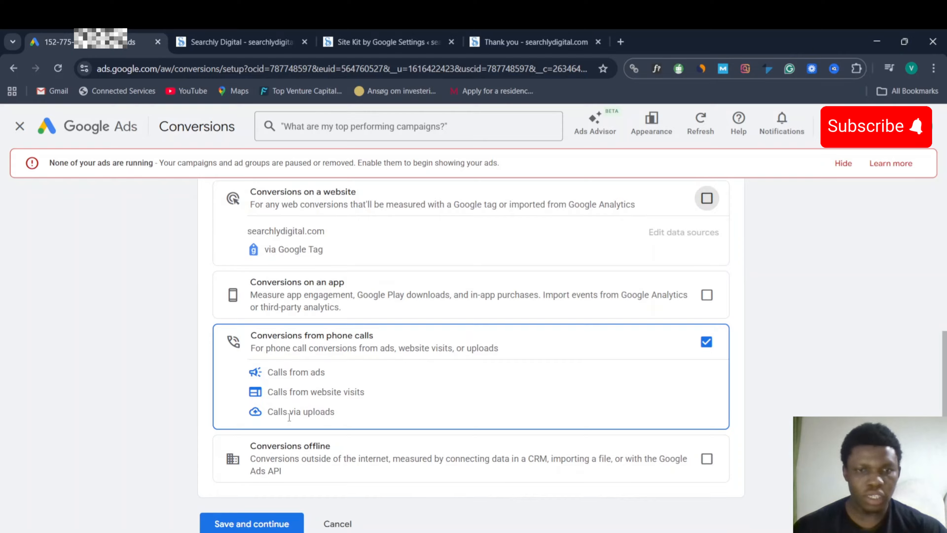
scroll(350, 402, "down", 2)
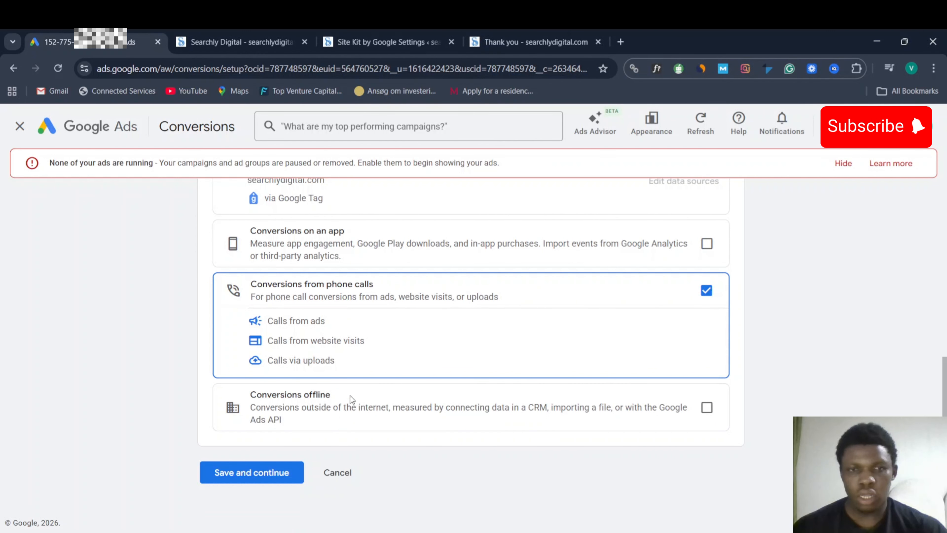
left_click(249, 474)
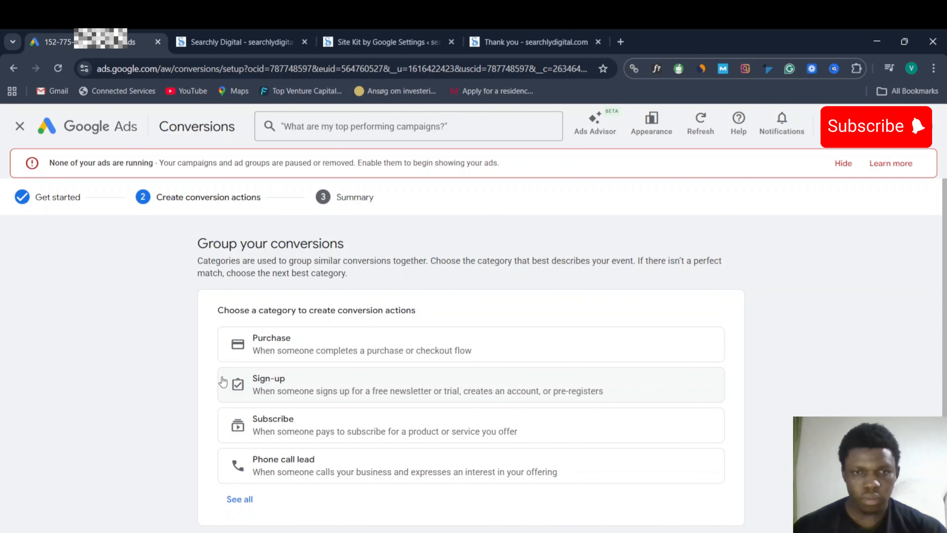
- Show all conversion categories and choose Phone call lead
scroll(223, 382, "down", 3)
left_click(237, 396)
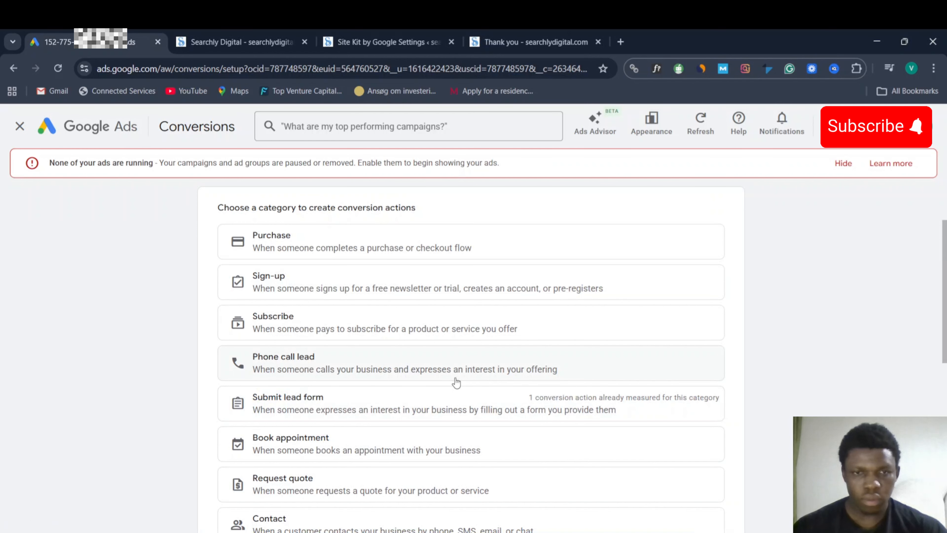
scroll(456, 382, "down", 1)
scroll(455, 382, "up", 2)
left_click(392, 383)
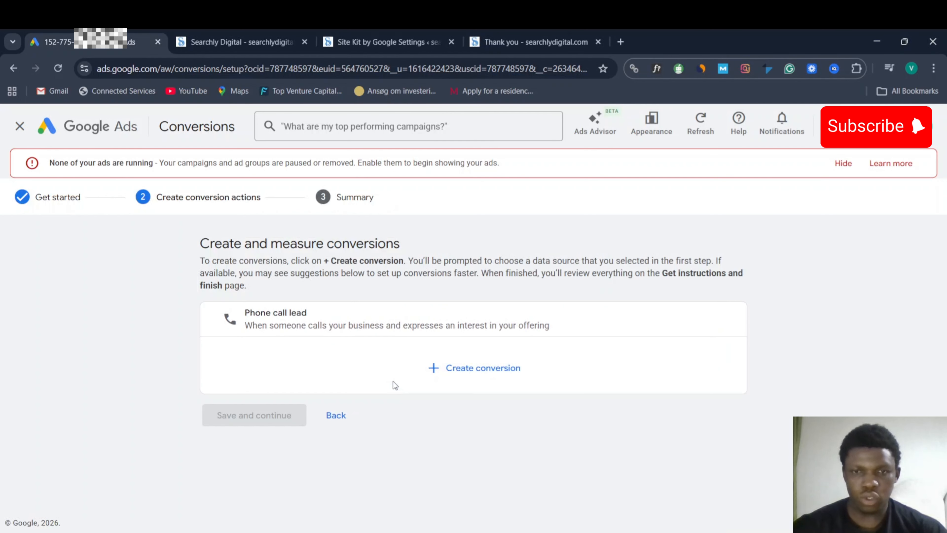
- Add a Calls from ads conversion, then start one for Calls from website visits
left_click(461, 373)
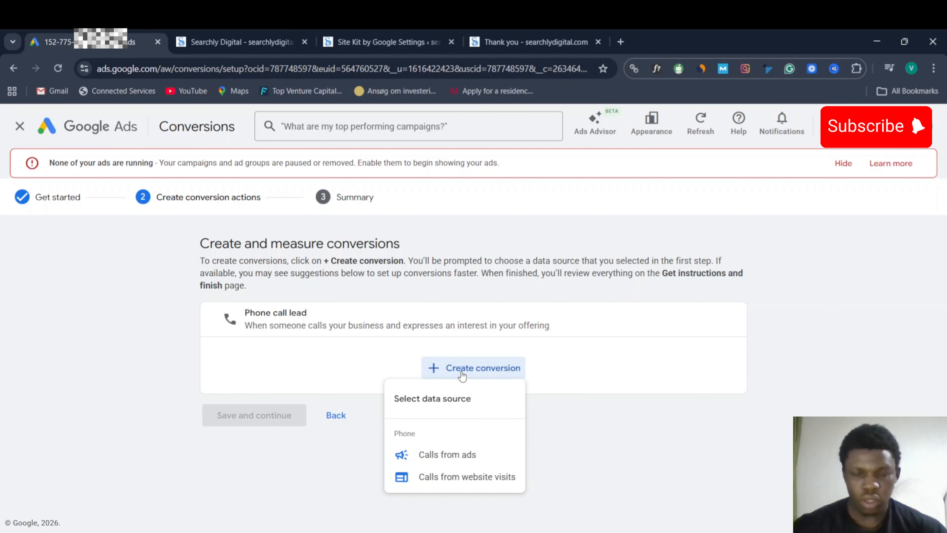
left_click(474, 454)
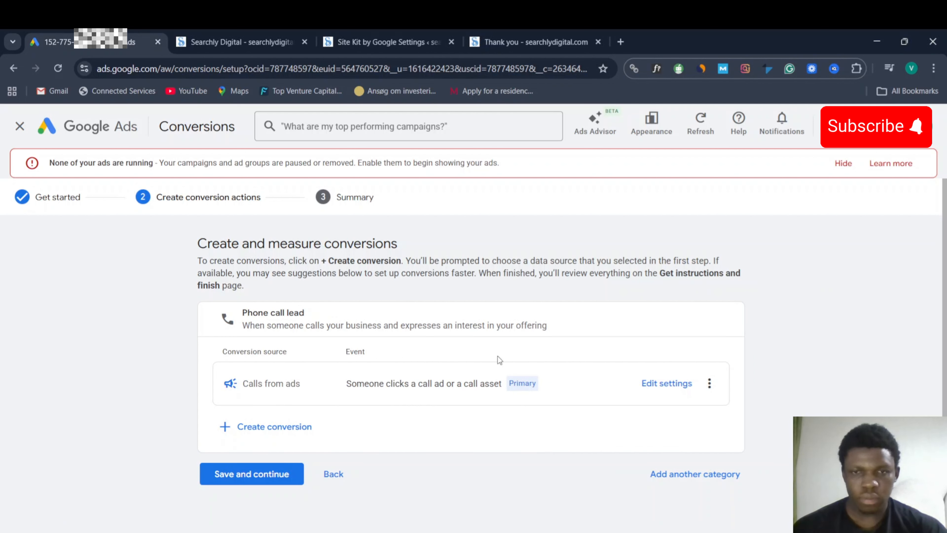
left_click(270, 435)
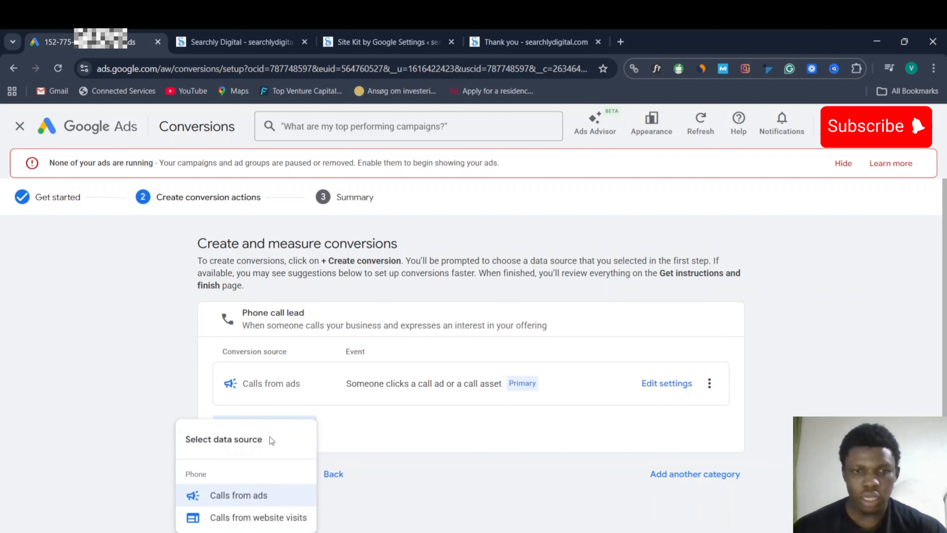
left_click(224, 519)
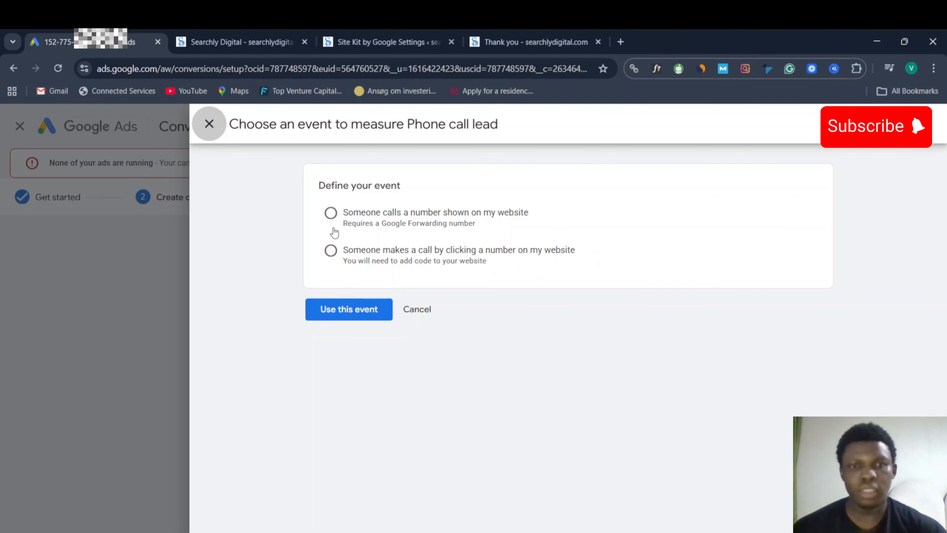
- Track calls to a number shown on the website, checking the thank-you page
left_click(331, 213)
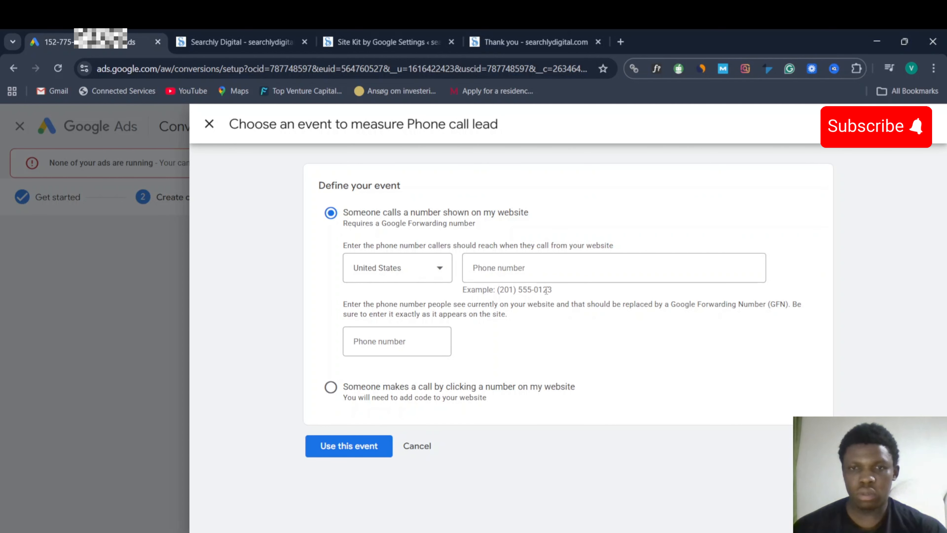
left_click_drag(545, 291, 500, 292)
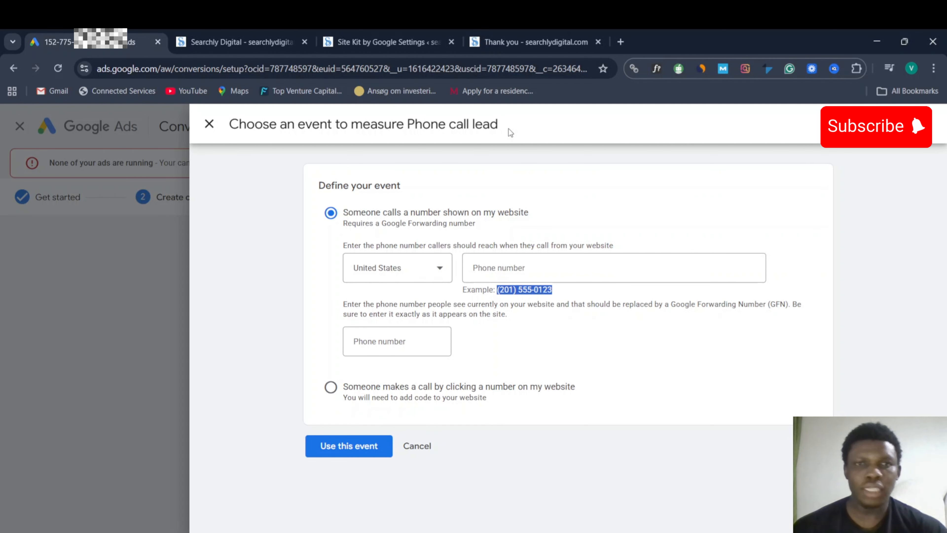
left_click(527, 44)
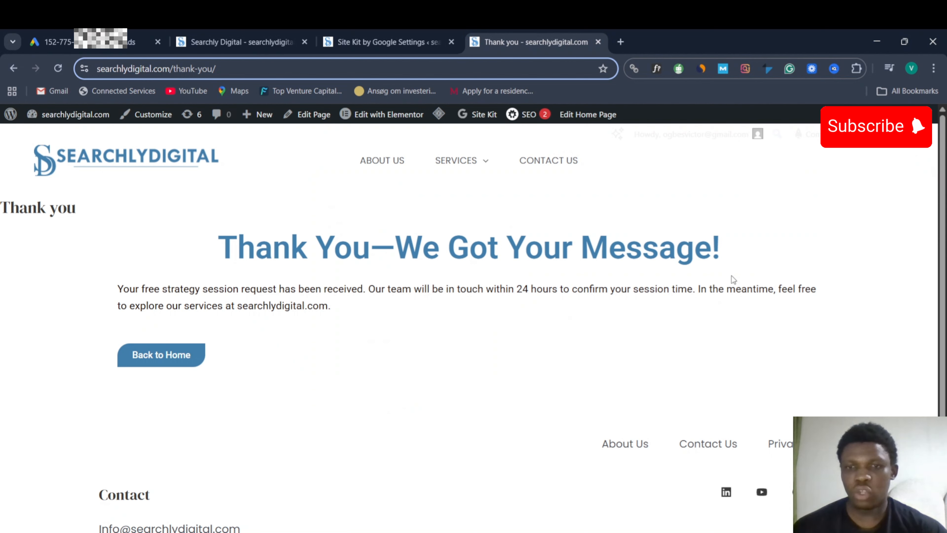
scroll(732, 279, "down", 3)
scroll(818, 319, "up", 3)
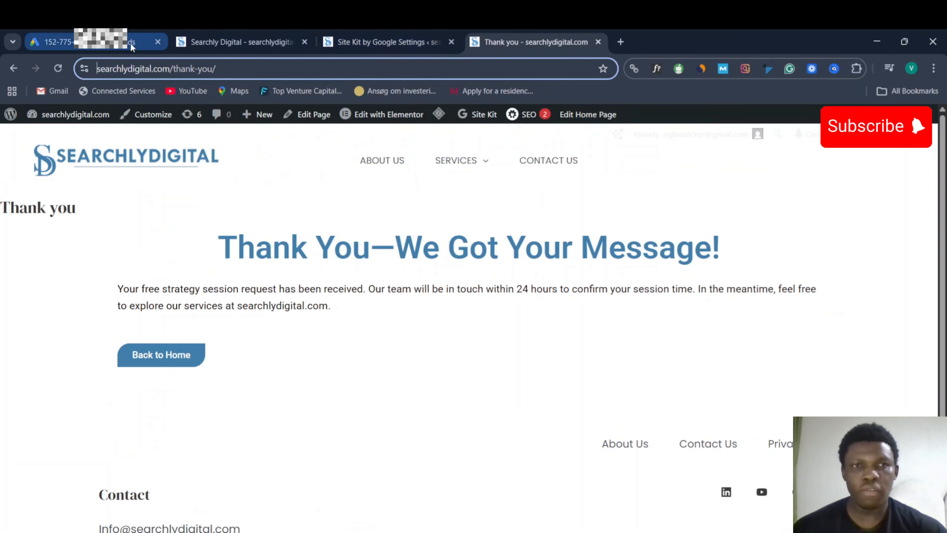
left_click(60, 42)
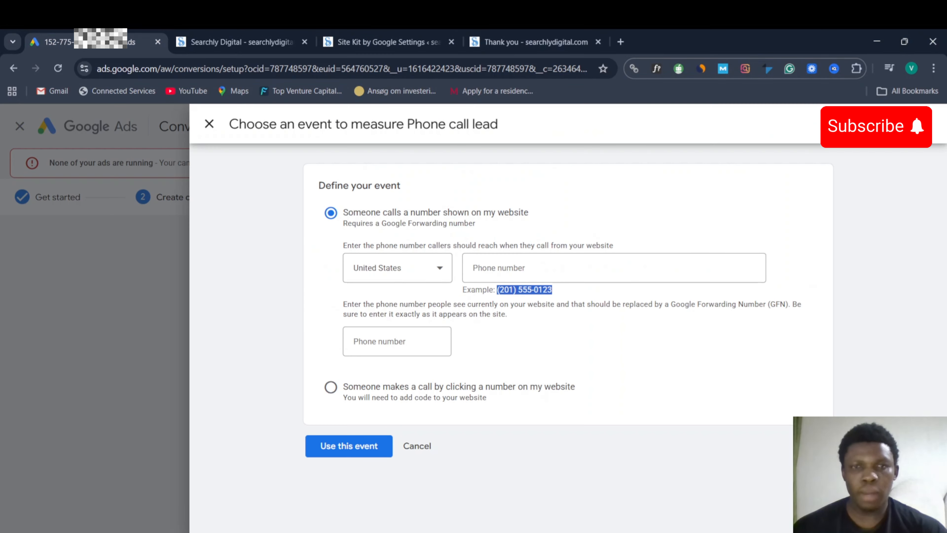
- Enter the phone number in both number fields and use this event
left_click(521, 269)
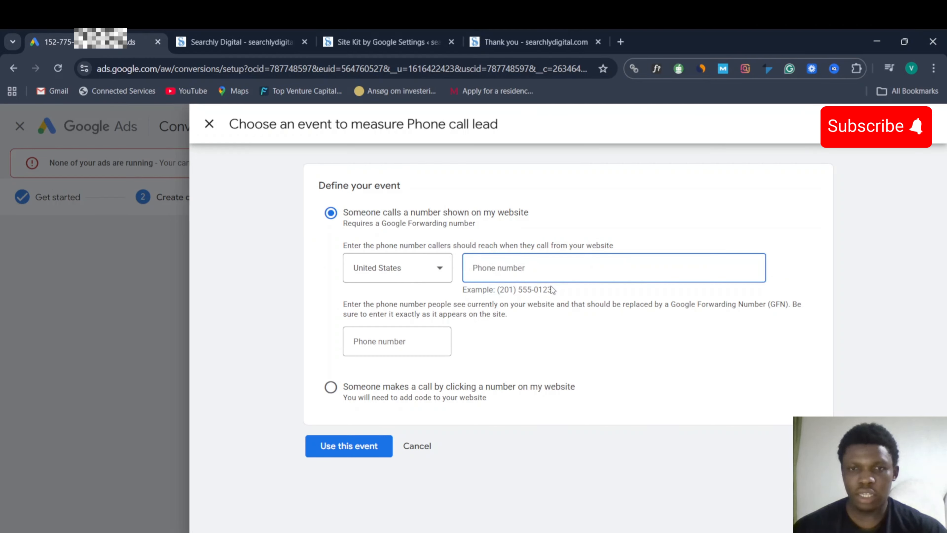
left_click_drag(561, 292, 499, 290)
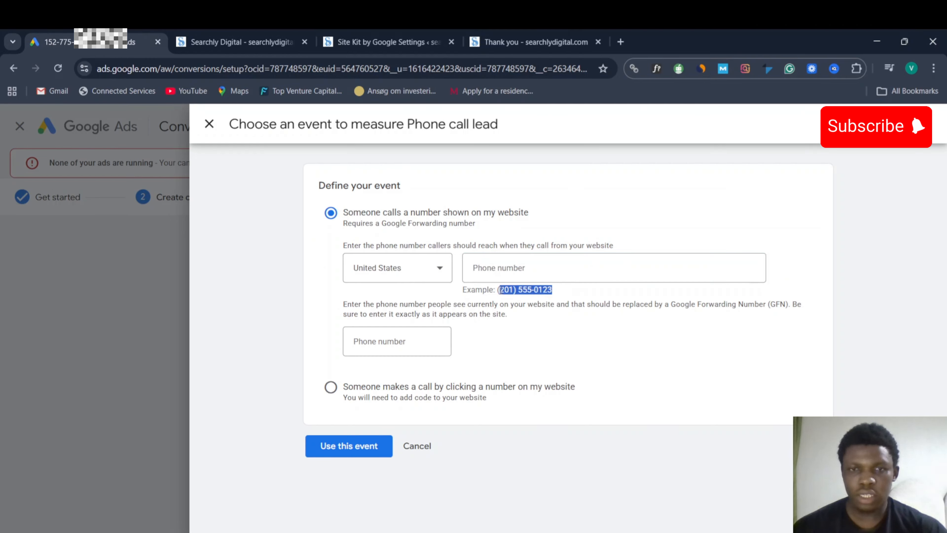
left_click(502, 297)
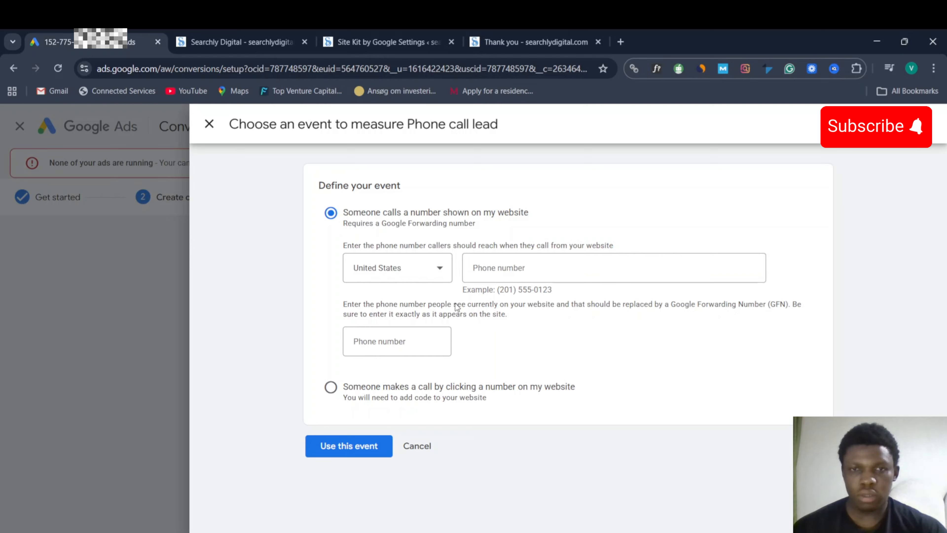
left_click(495, 266)
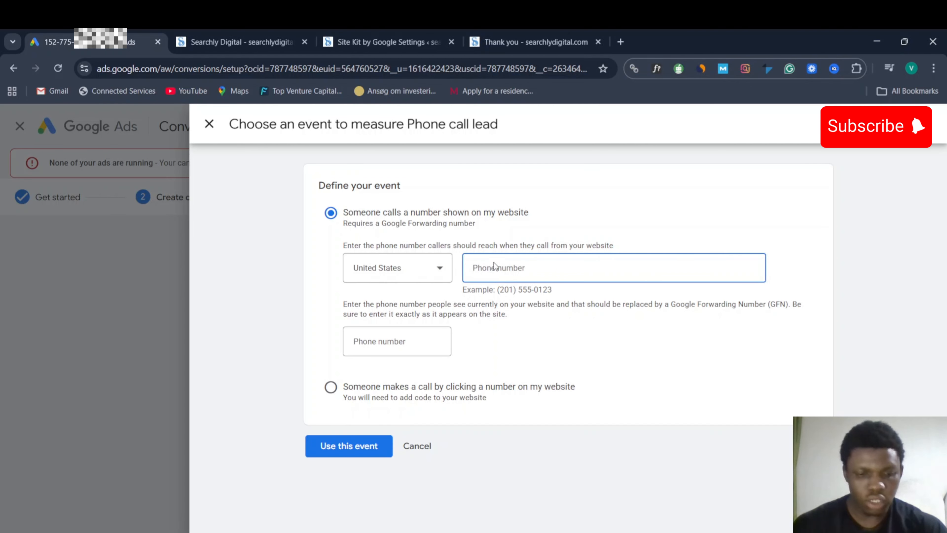
type("2015550123")
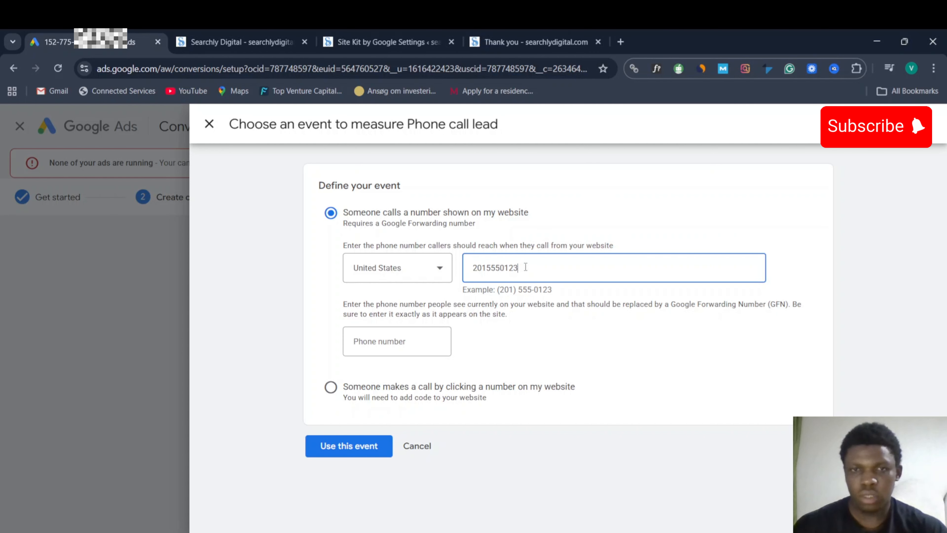
left_click_drag(523, 267, 480, 267)
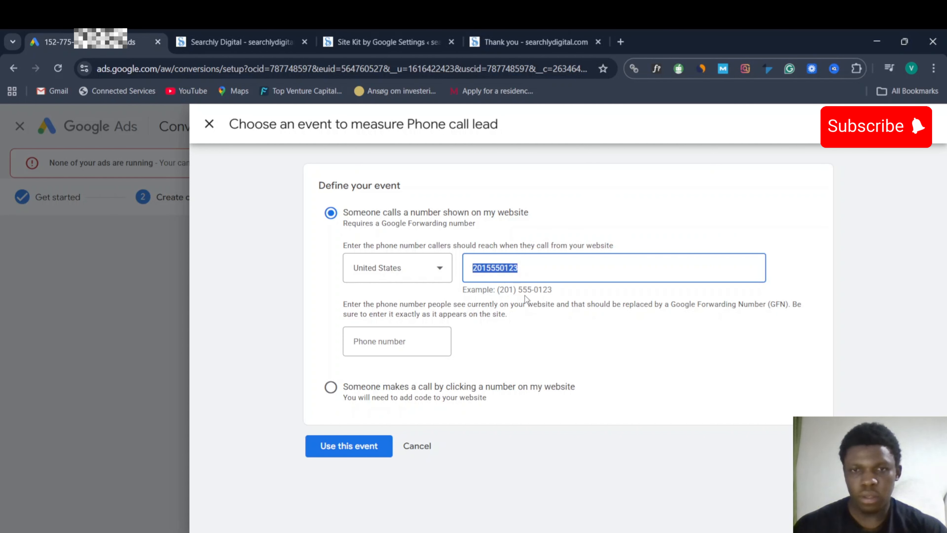
left_click(373, 338)
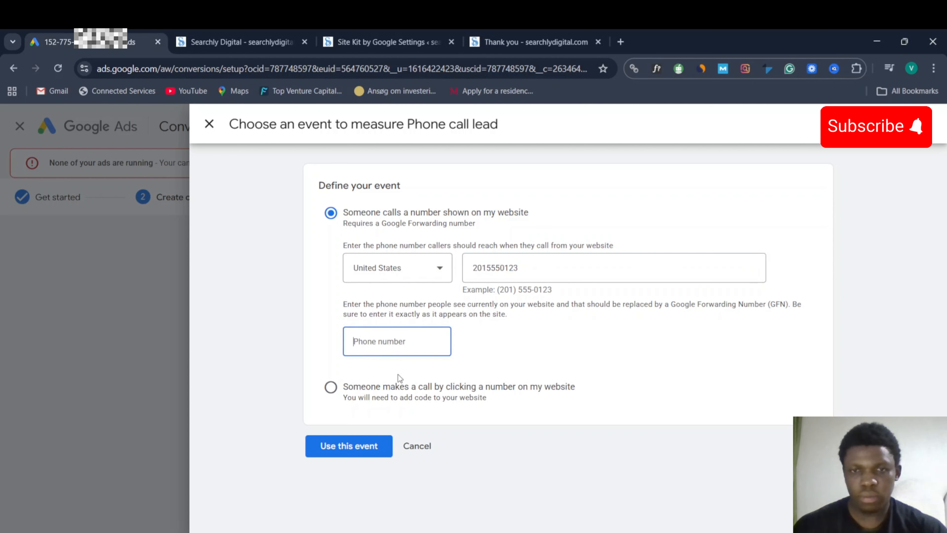
key("ctrl+v")
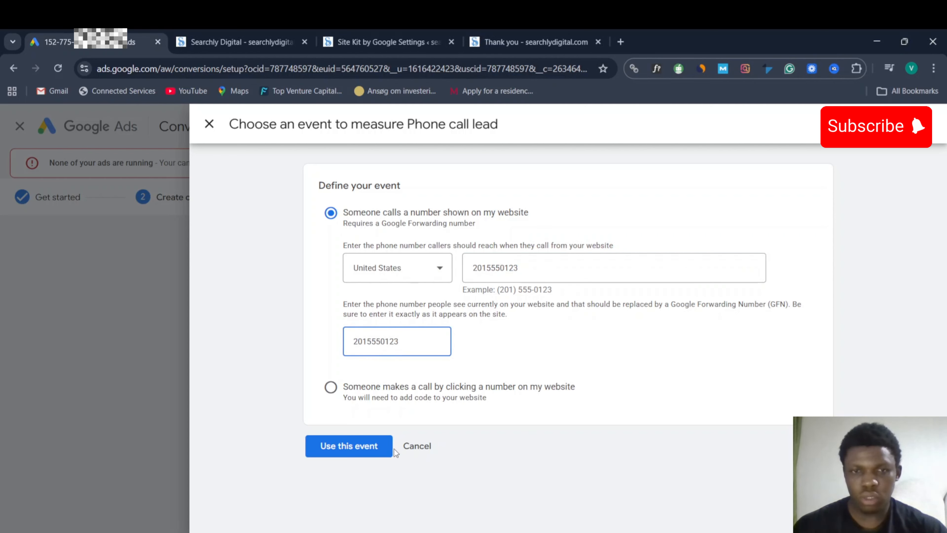
left_click(370, 447)
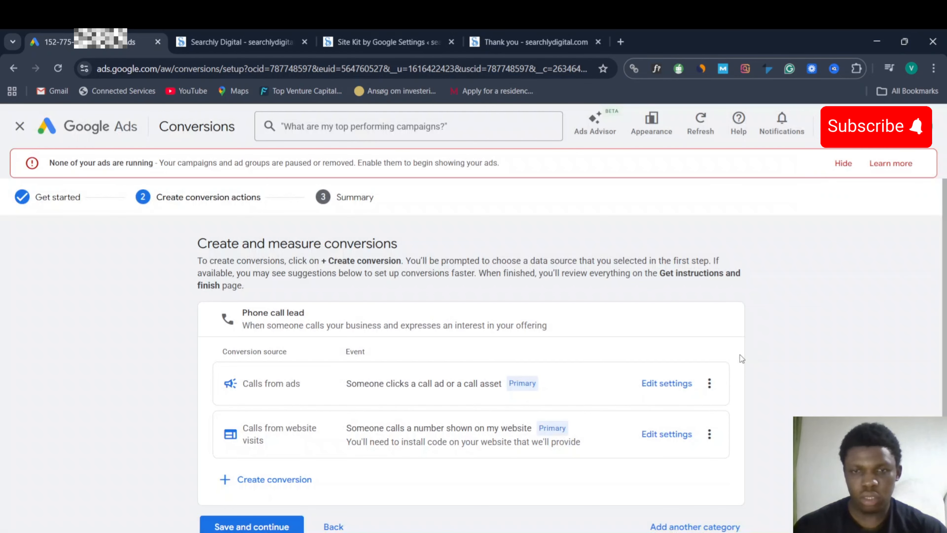
- Save both Phone call lead conversions, finish setup, and scroll to the Phone call lead goal
scroll(436, 389, "down", 2)
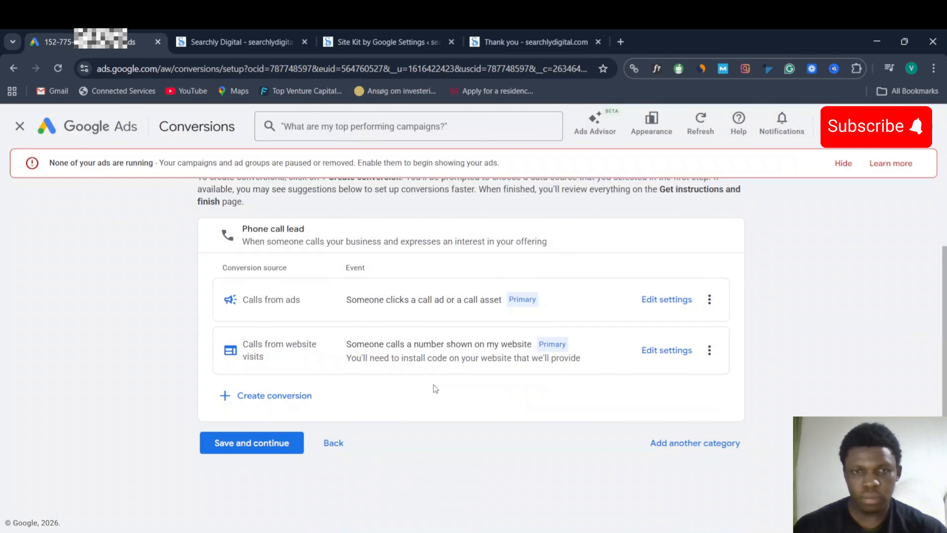
left_click(293, 454)
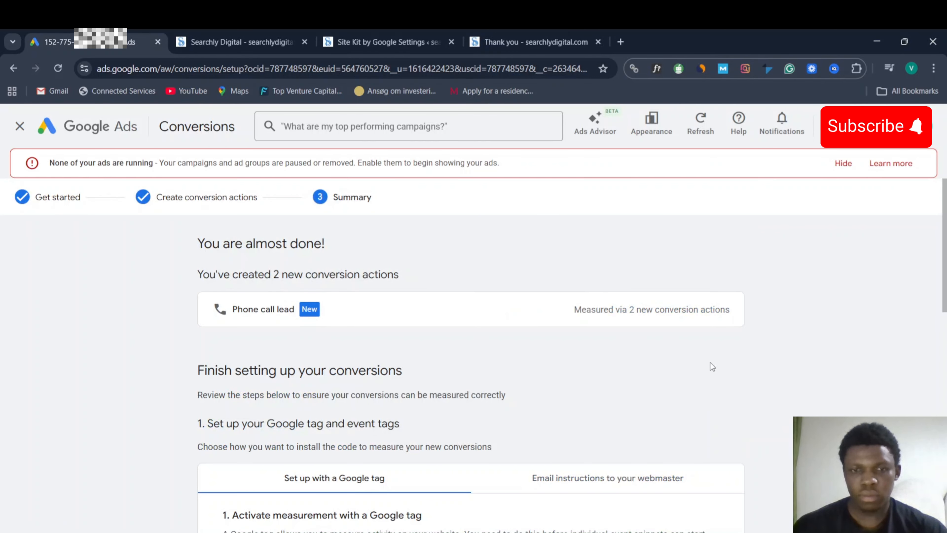
scroll(710, 362, "down", 5)
scroll(710, 362, "down", 10)
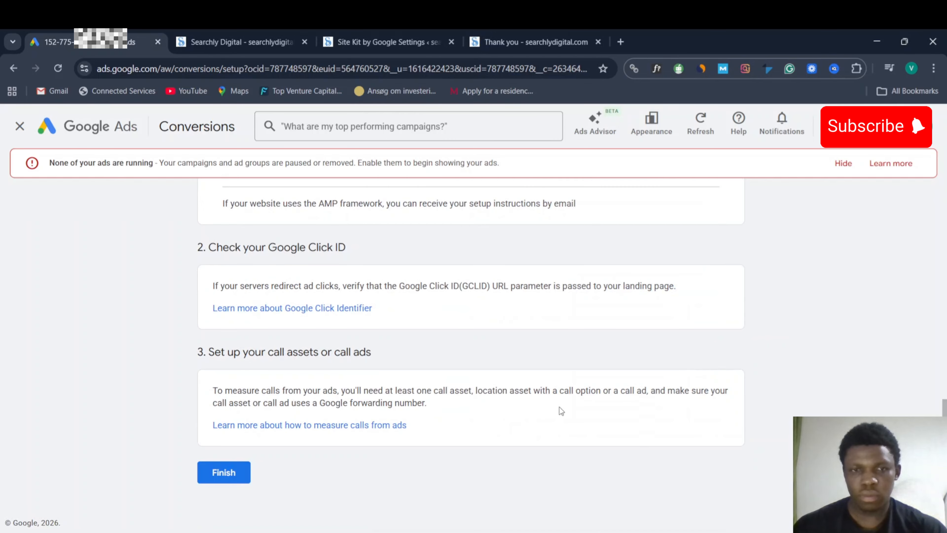
left_click(218, 471)
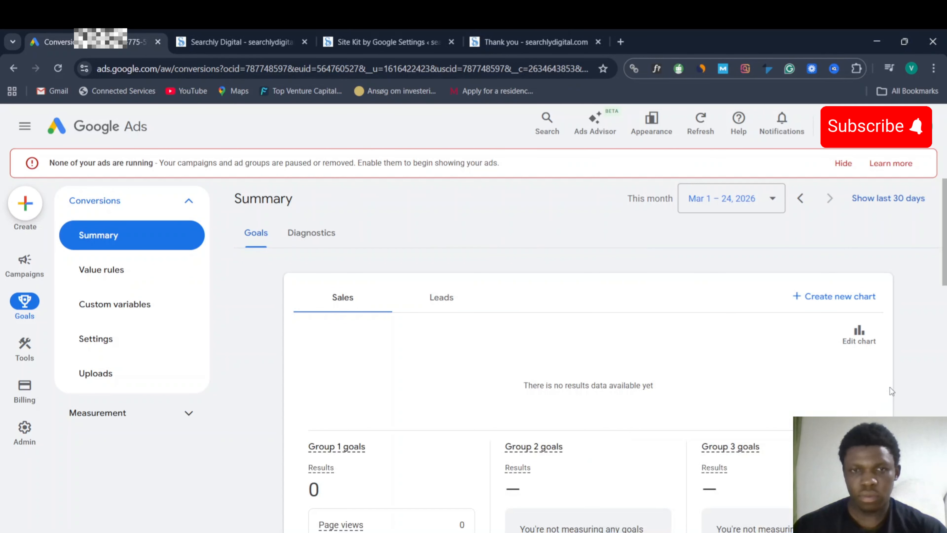
scroll(933, 369, "down", 15)
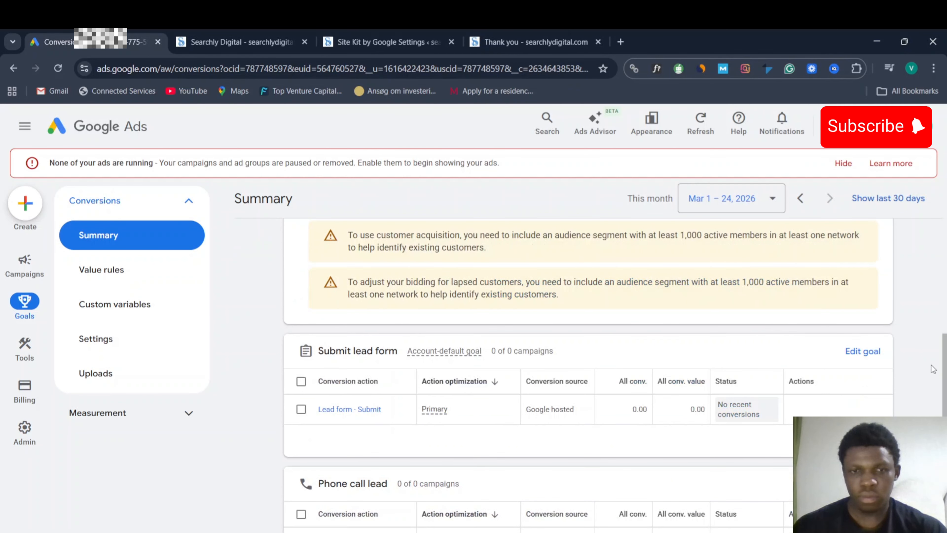